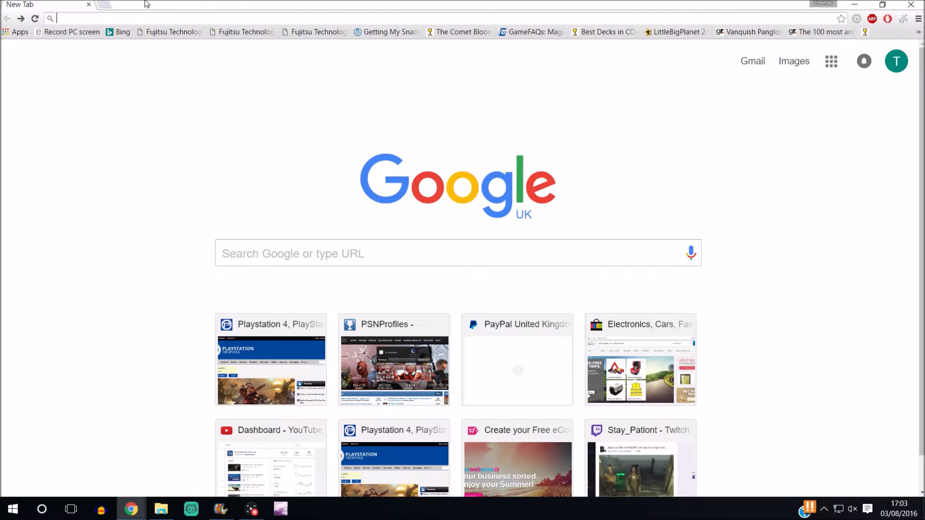
- Search the web for "kapchat" and open NightDev's KapChat page
type("kapchat")
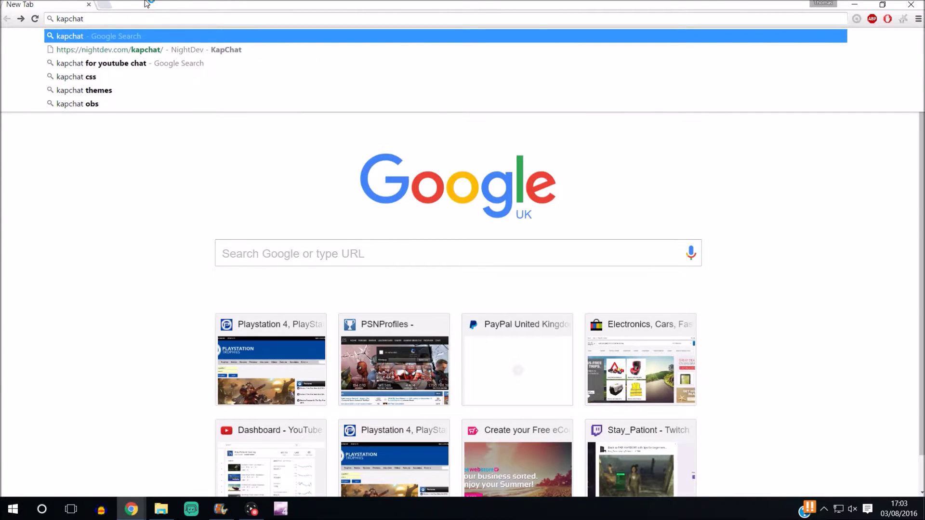
key("Return")
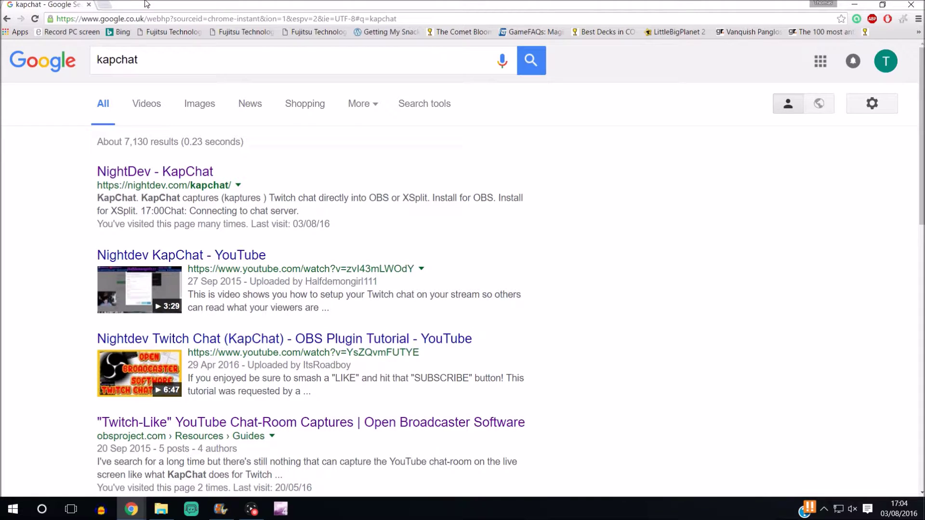
left_click(160, 173)
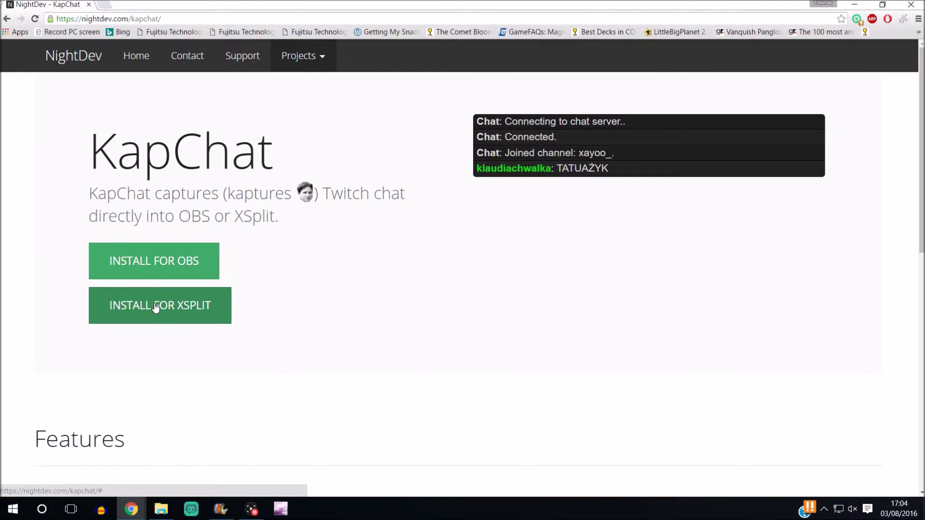
- Start the KapChat installation for OBS, skip the OBS download step and enter the Twitch username
left_click(151, 268)
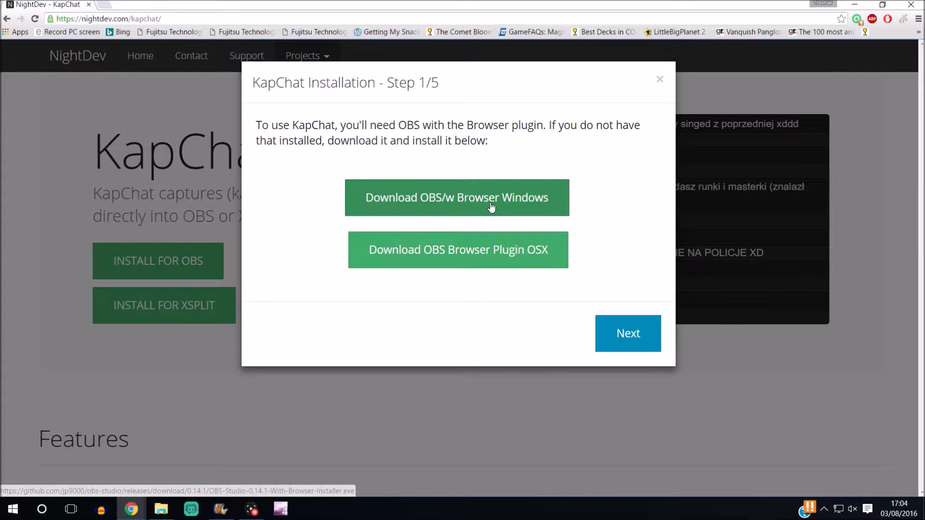
left_click(622, 346)
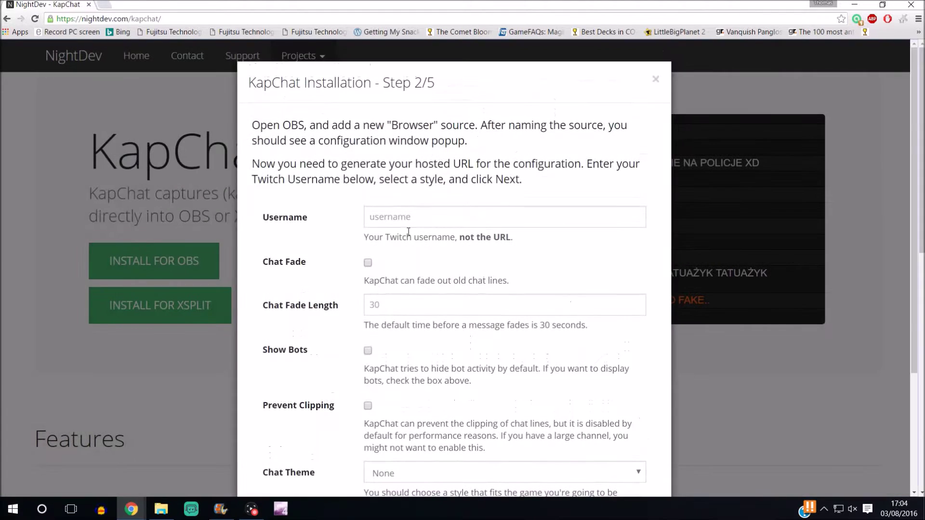
left_click(387, 221)
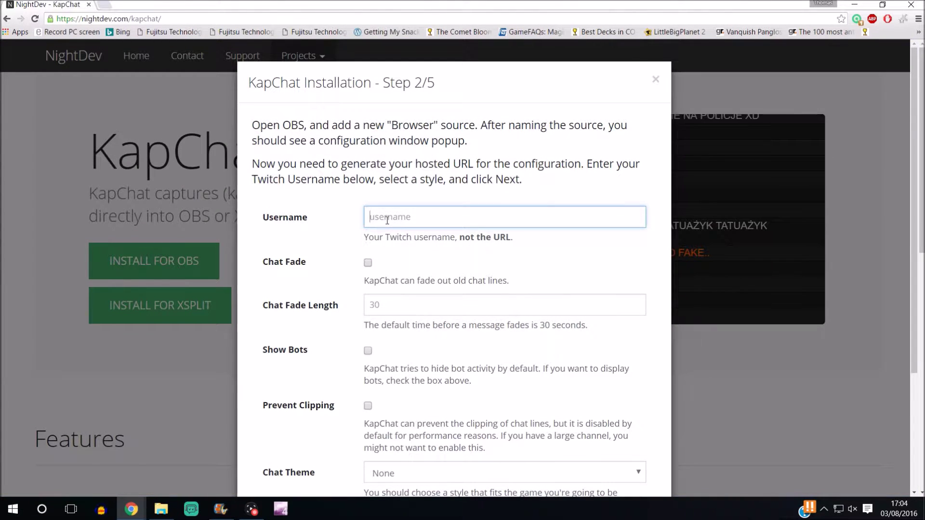
type("Stay")
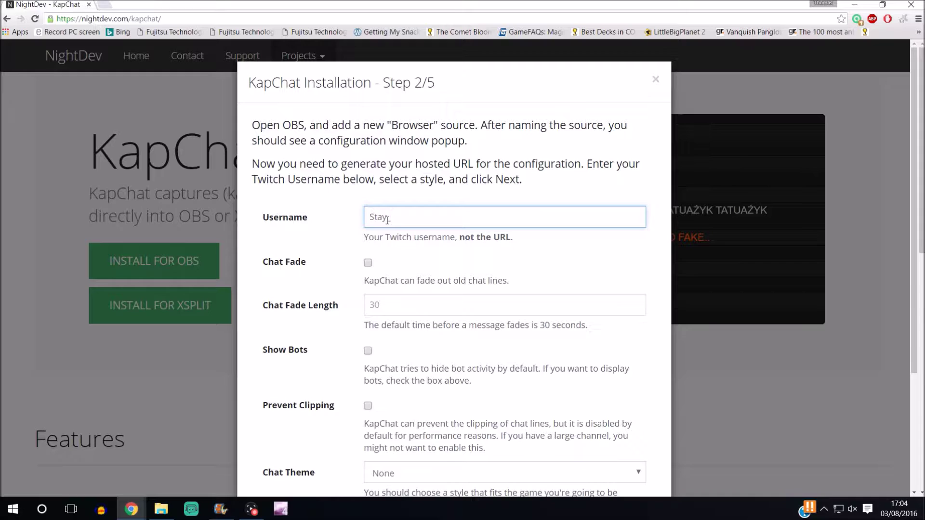
type(" Pationt")
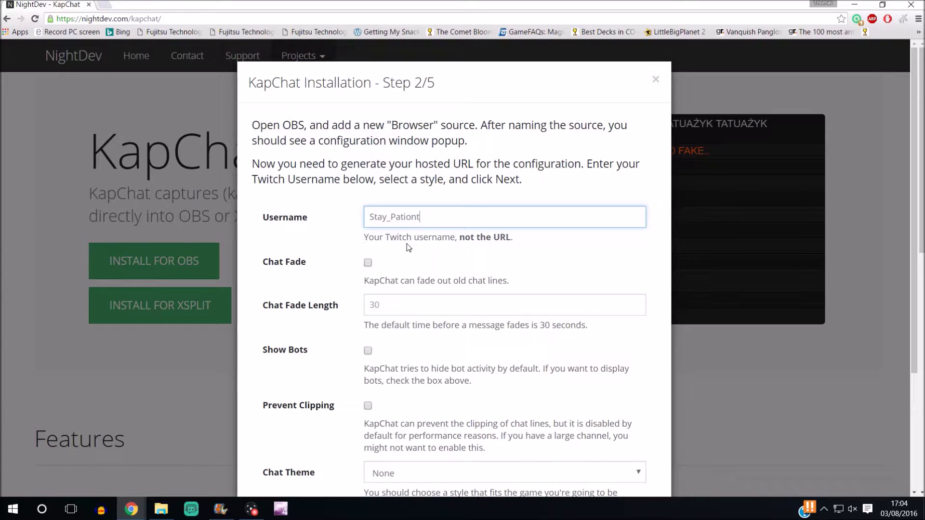
scroll(366, 294, "down", 3)
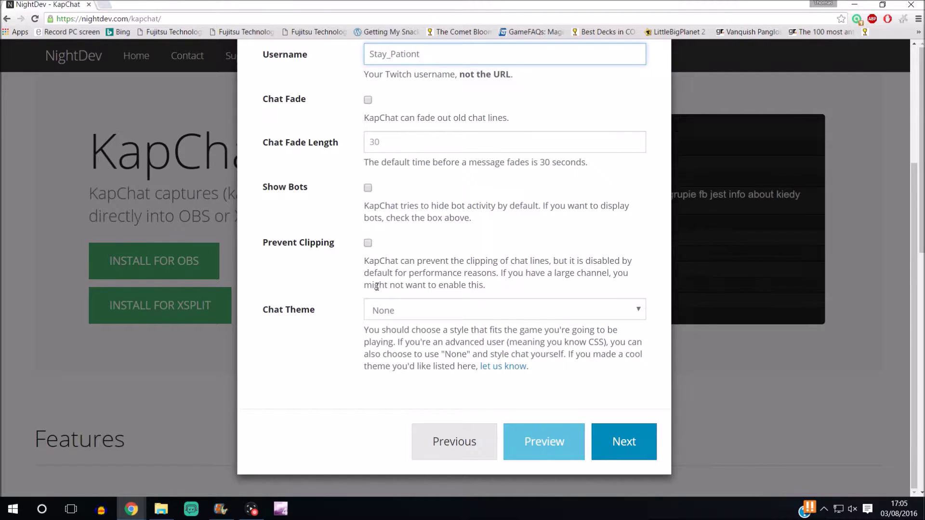
- Set the chat theme to S0N0S' 1440P Theme and generate the hosted URL
left_click(642, 314)
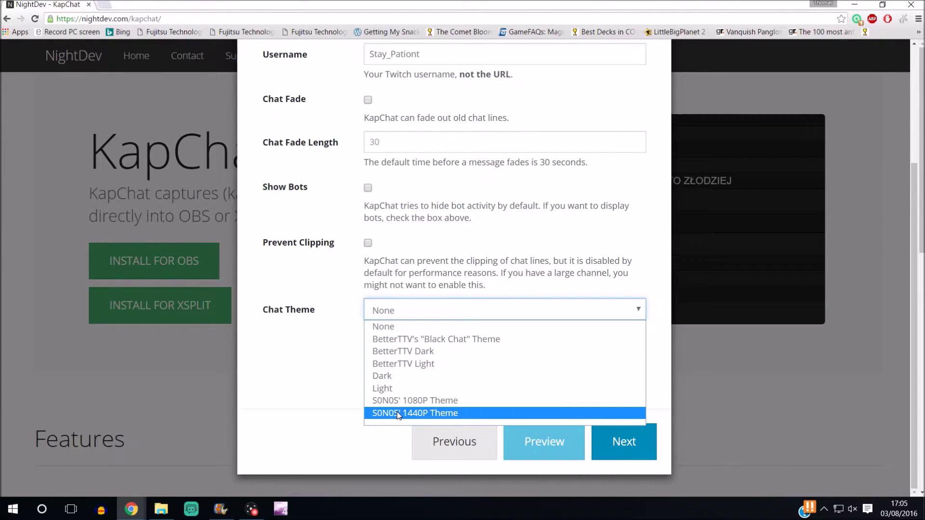
left_click(397, 413)
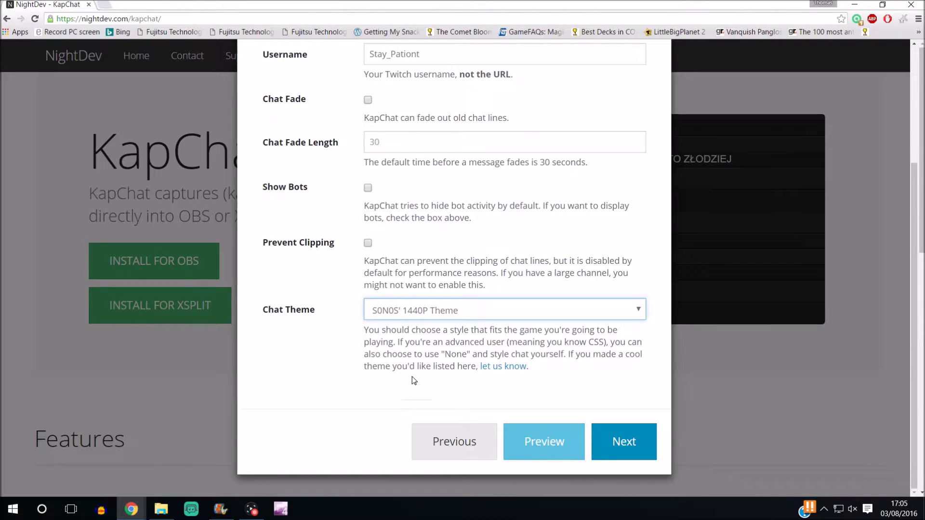
left_click(625, 443)
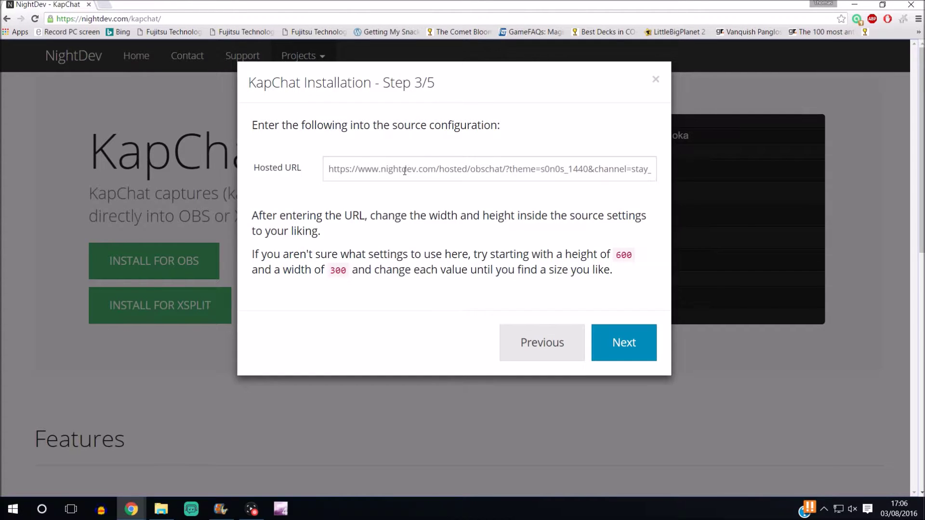
- Copy the hosted KapChat URL and switch to Elgato Game Capture HD
left_click(404, 171)
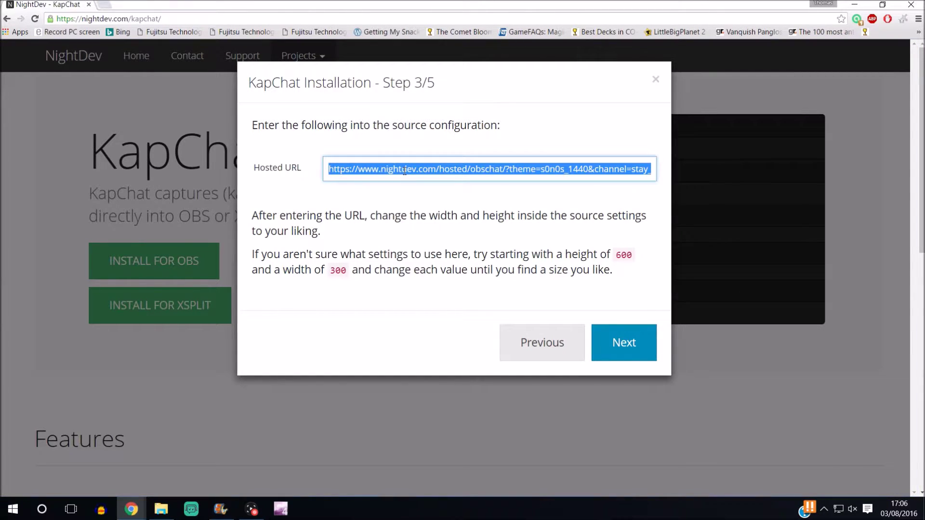
right_click(404, 171)
left_click(431, 191)
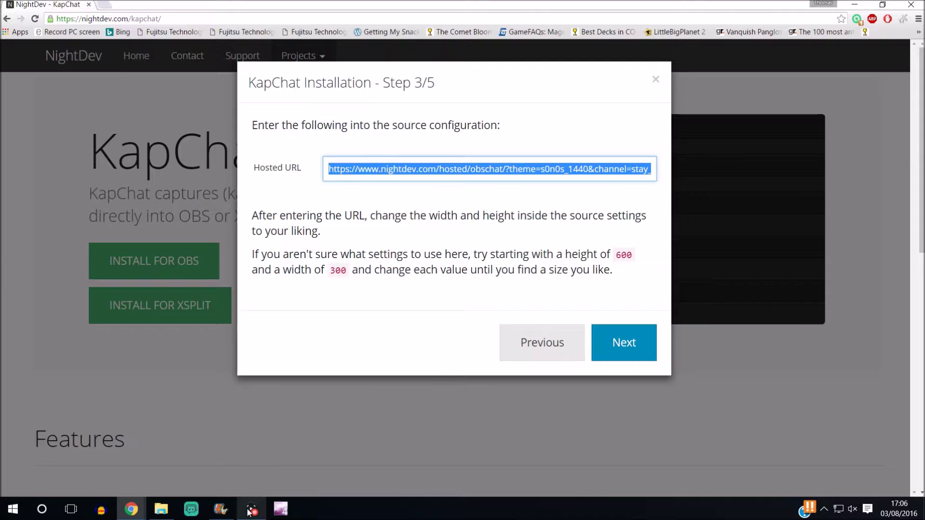
mouse_move(249, 512)
left_click(267, 436)
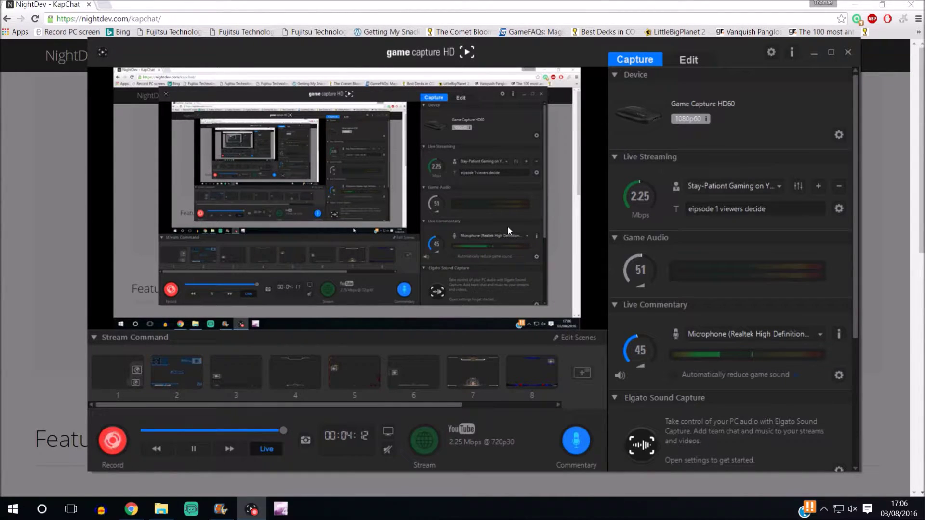
- Check the Enable Stream Command option in the Capture preferences, and collapse and re-expand the Stream Command section
left_click(771, 53)
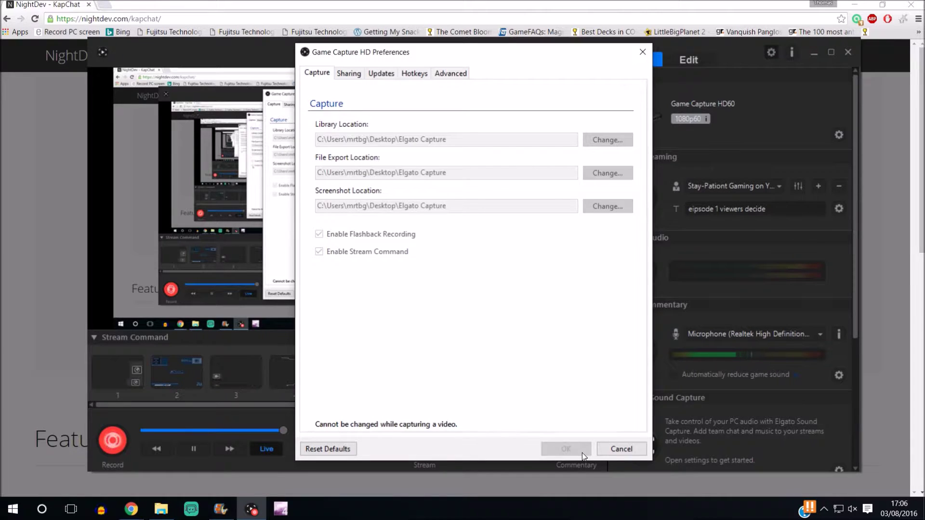
left_click(614, 447)
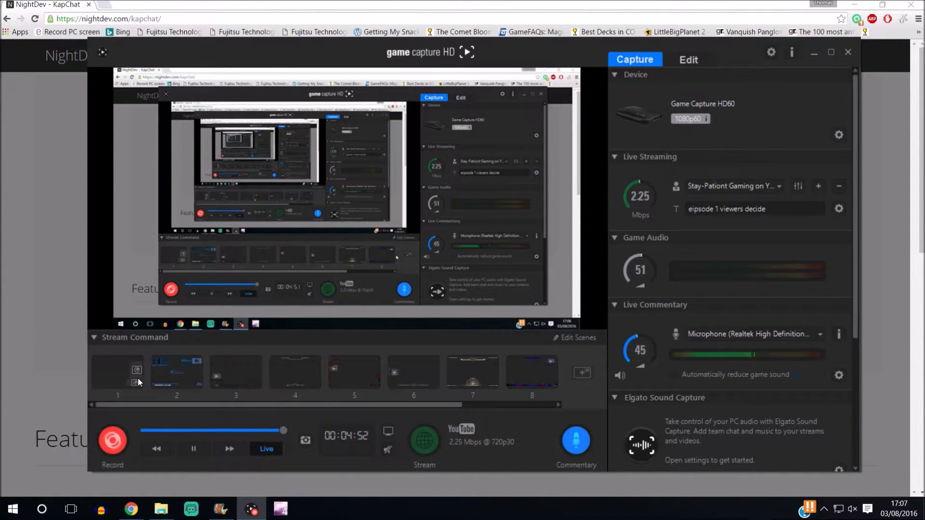
left_click(94, 337)
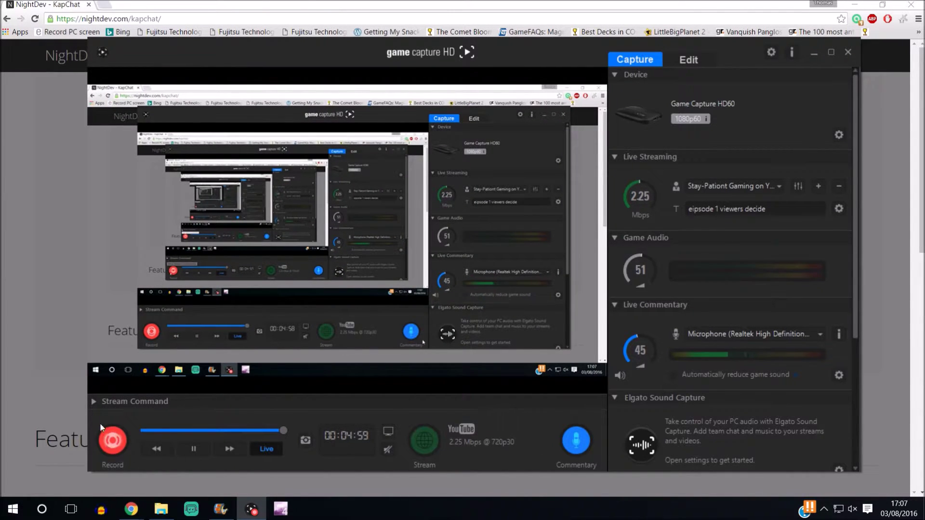
left_click(93, 402)
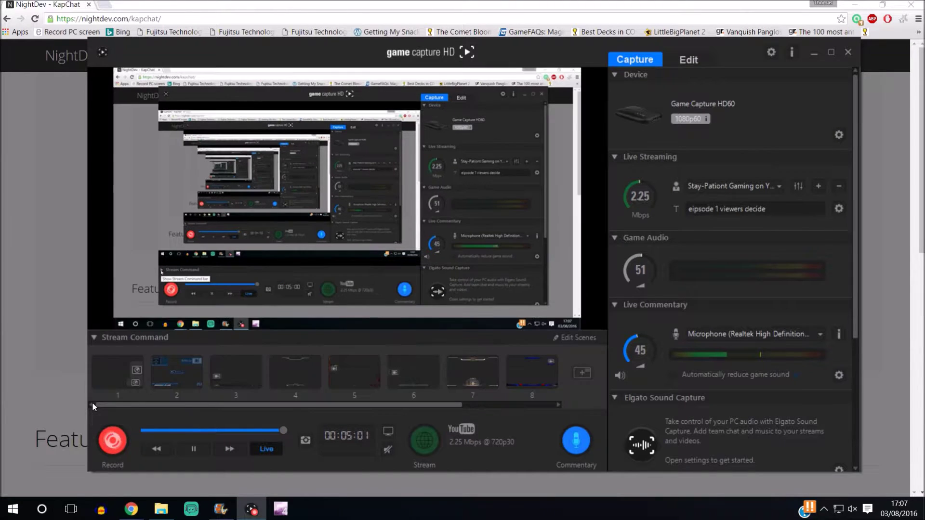
- View scene 1, select scene 2 in Stream Command and start editing the scenes
left_click(116, 378)
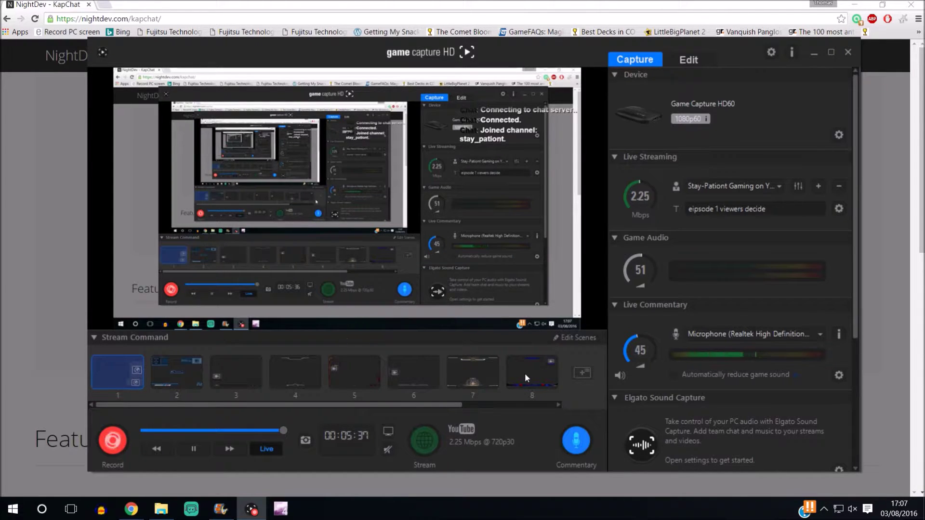
left_click(170, 373)
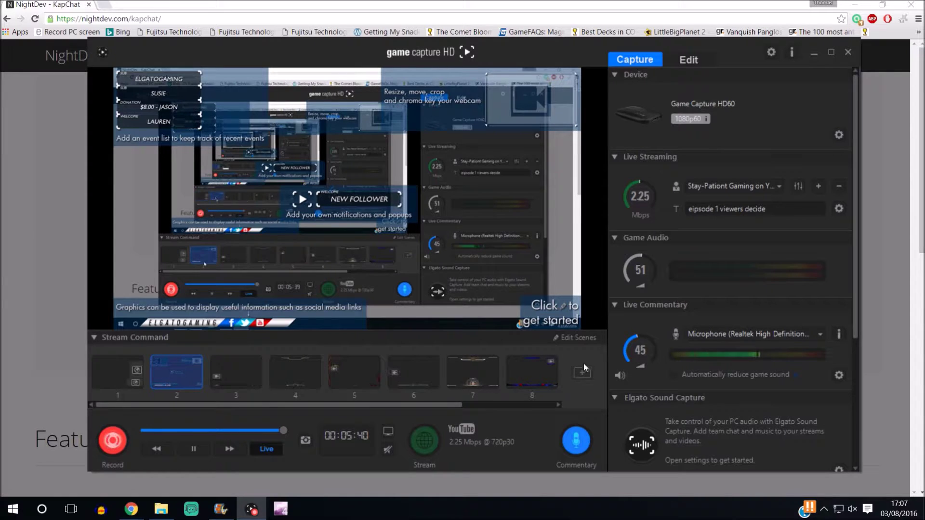
left_click(574, 339)
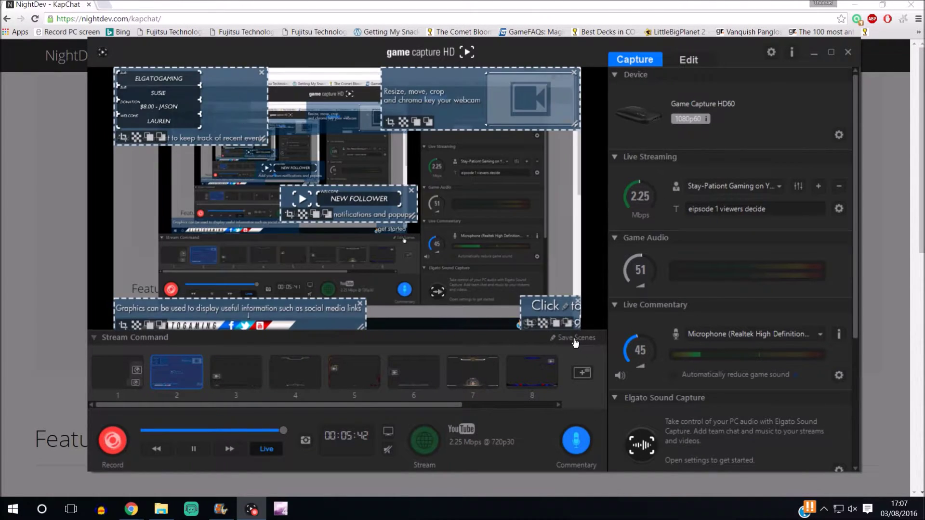
- Remove all overlays from scene 2, and reset the scene to its default
right_click(180, 374)
left_click(190, 383)
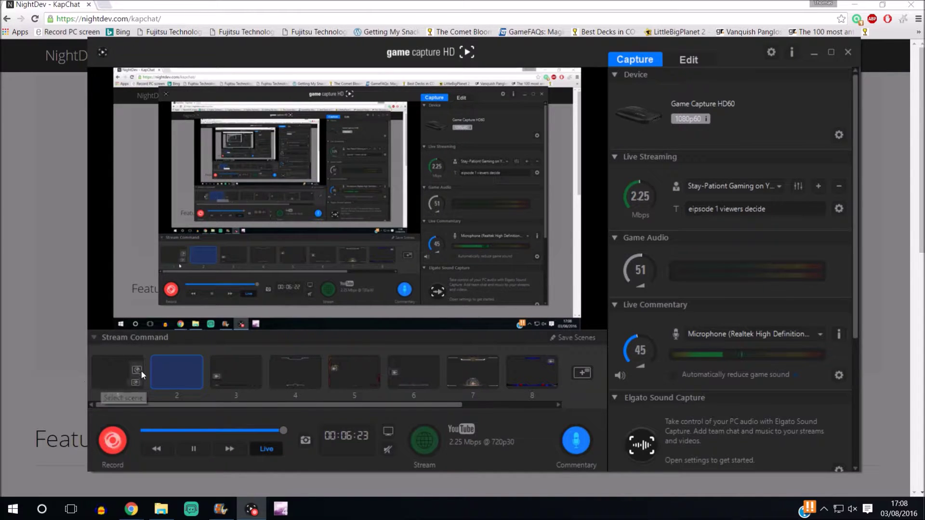
right_click(166, 376)
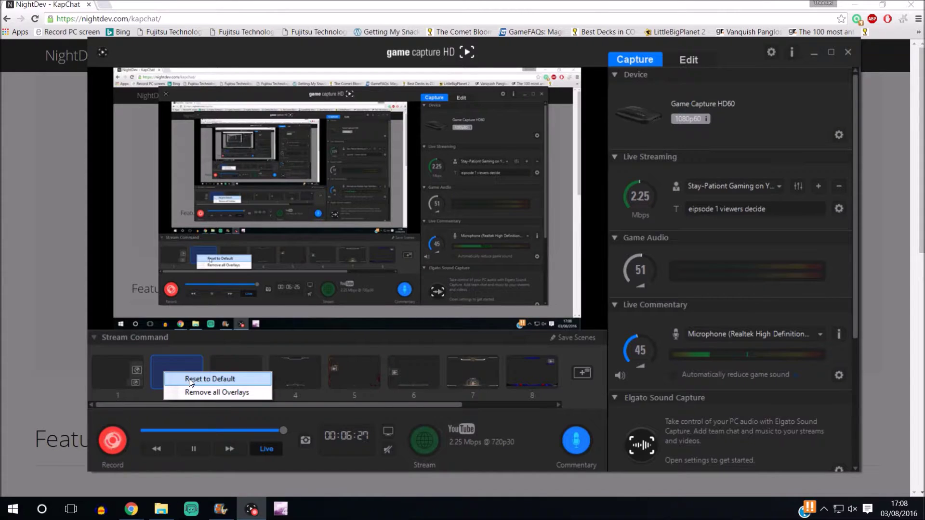
left_click(190, 379)
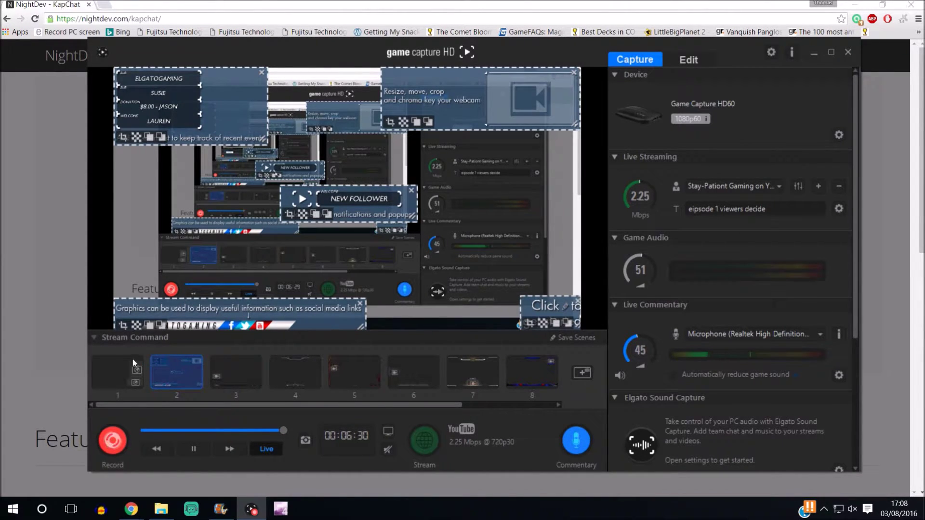
- View scene 1's overlays, return to scene 2 and remove all overlays from it
left_click(110, 377)
right_click(114, 379)
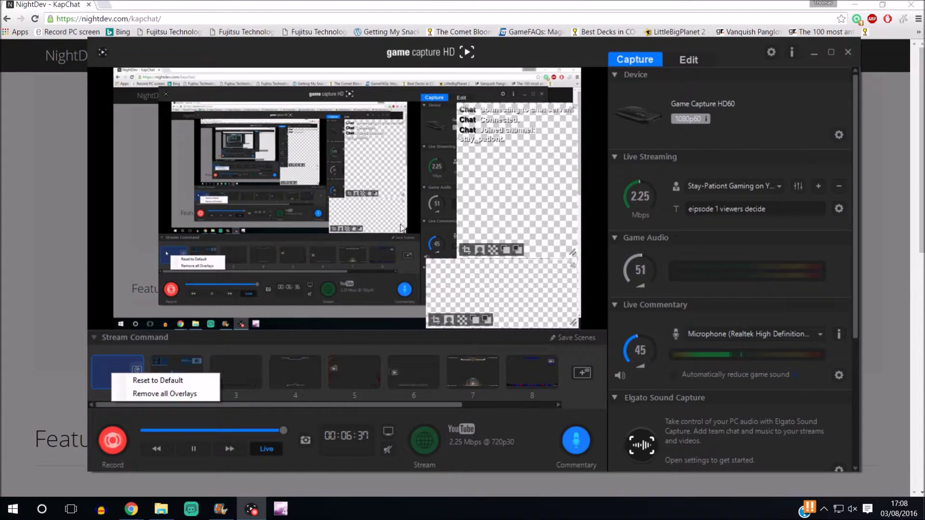
left_click(179, 363)
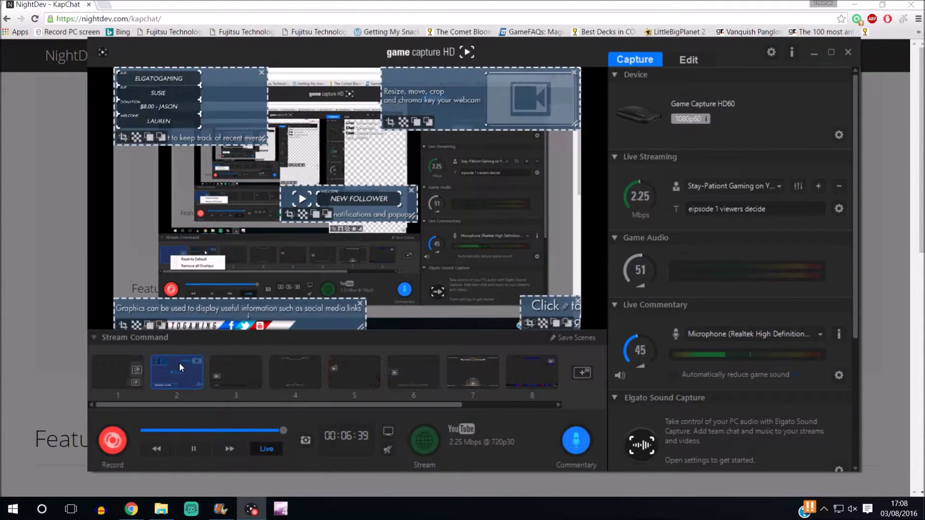
right_click(180, 363)
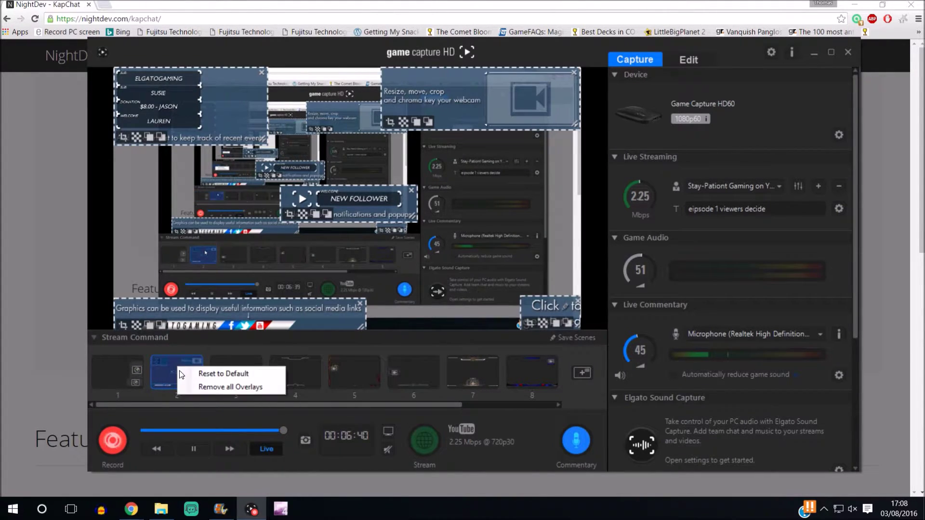
left_click(209, 388)
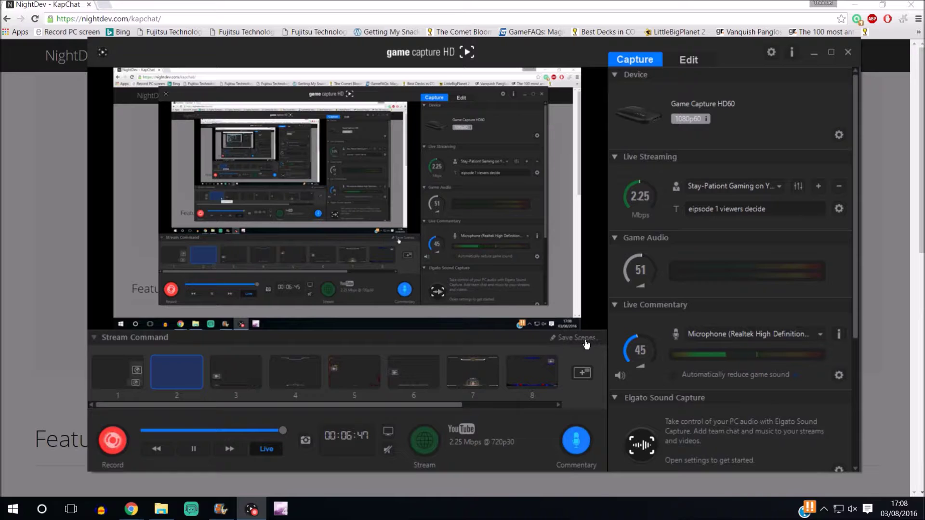
- Add a web page overlay to scene 2 using the copied KapChat URL, with the resolution set to Automatic
left_click(581, 372)
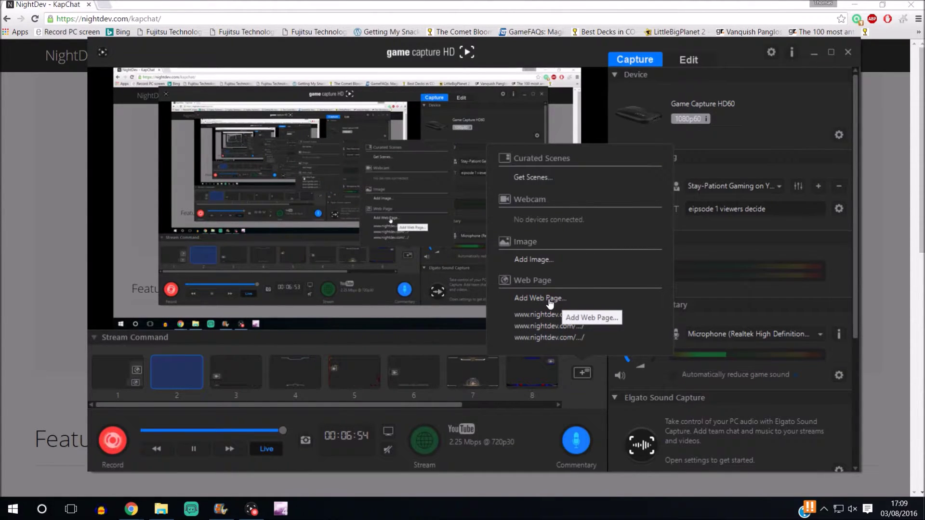
left_click(547, 299)
right_click(448, 250)
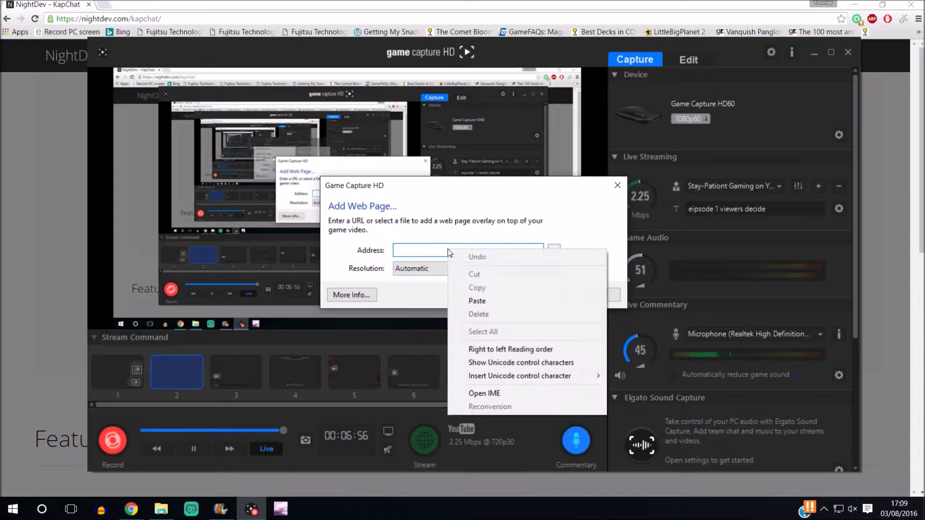
left_click(477, 300)
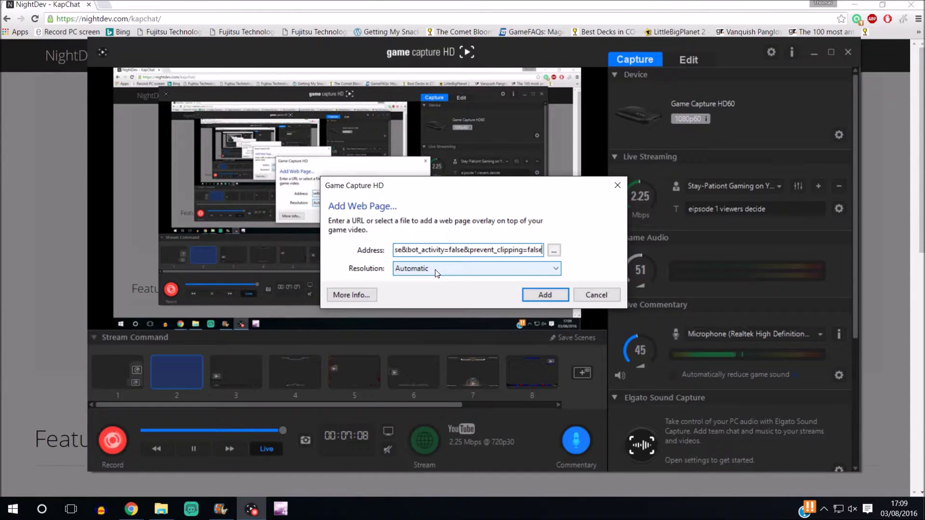
left_click(556, 269)
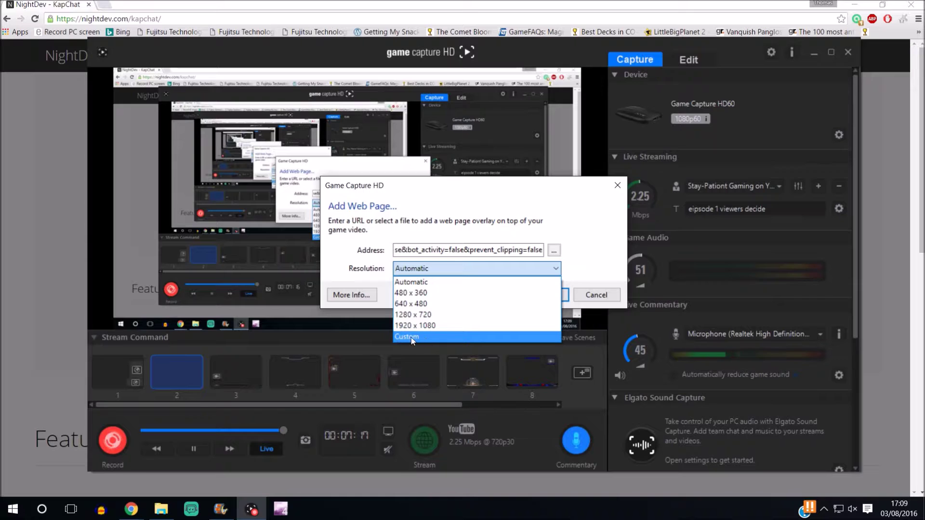
left_click(427, 283)
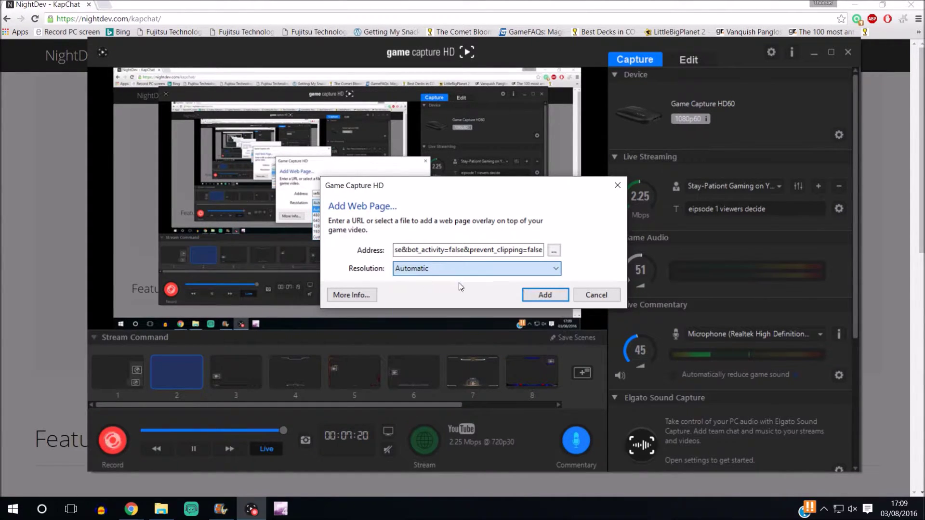
left_click(523, 297)
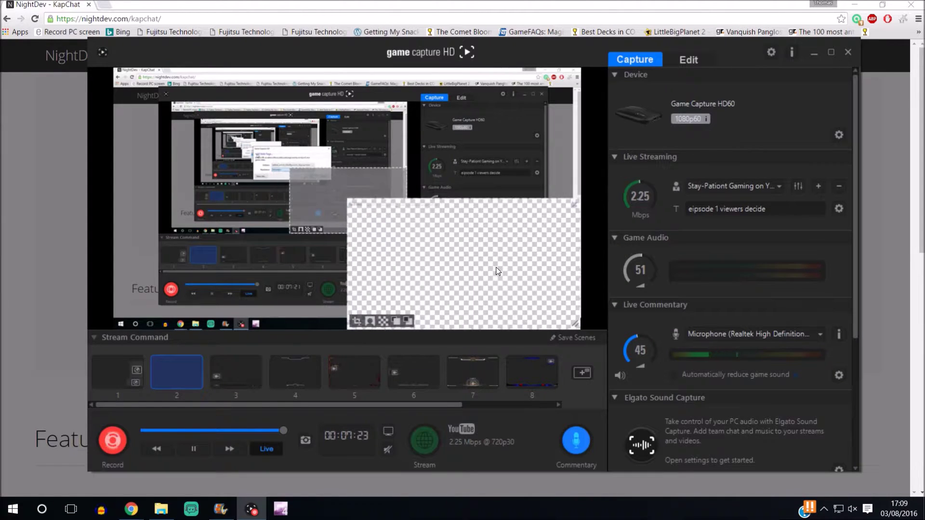
- Try moving and resizing the automatic-resolution chat overlay to tall, wide and squarer shapes, and remove it from scene 2
left_click_drag(495, 268, 350, 236)
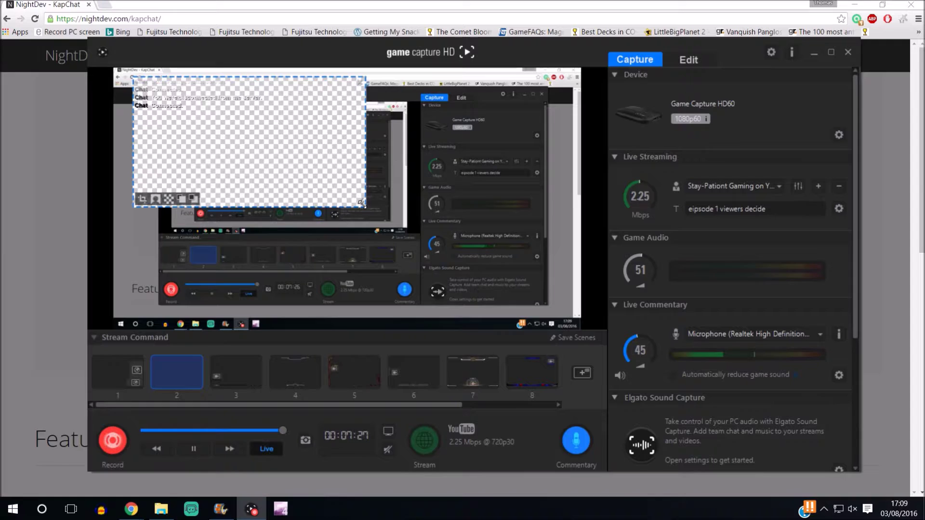
left_click_drag(361, 203, 265, 319)
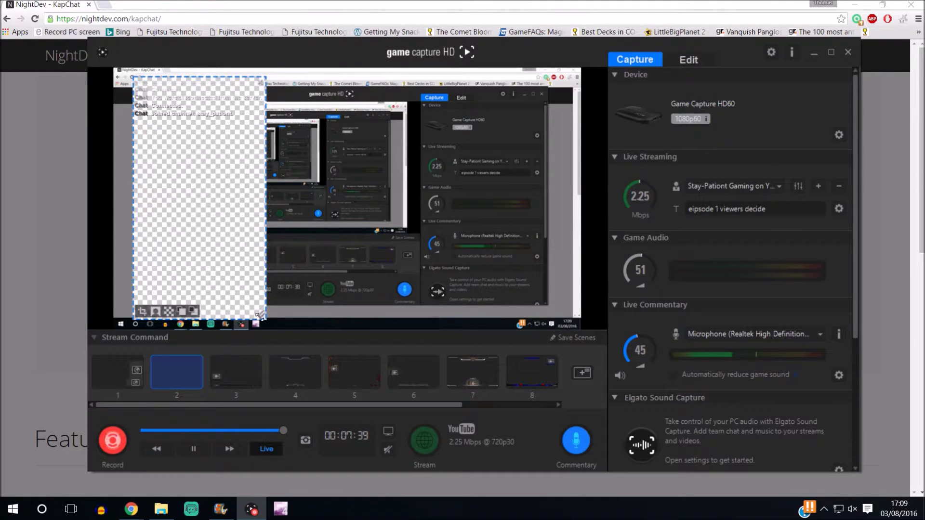
left_click_drag(258, 316, 510, 177)
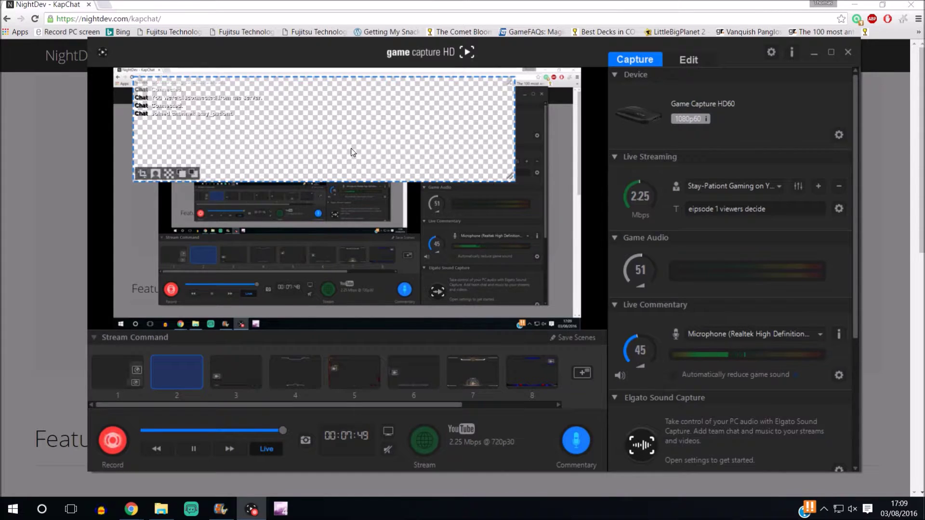
left_click_drag(512, 177, 384, 299)
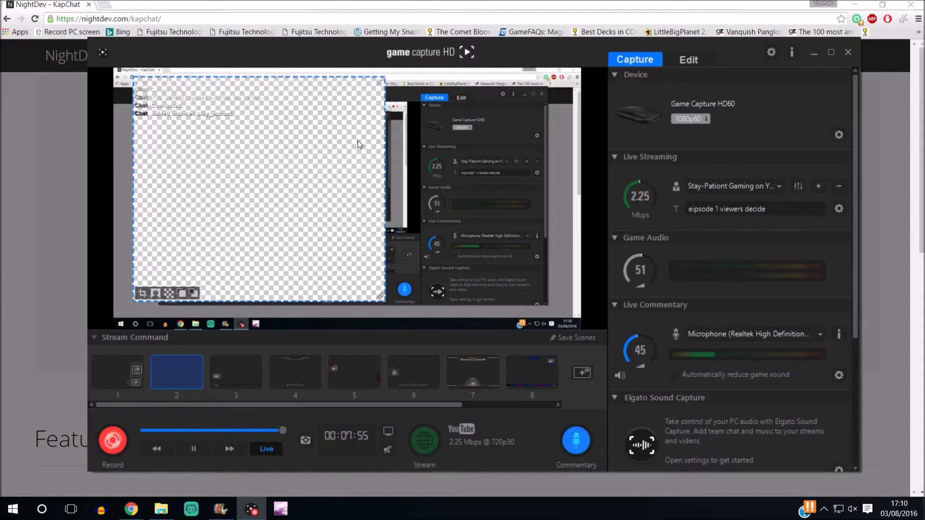
left_click(379, 86)
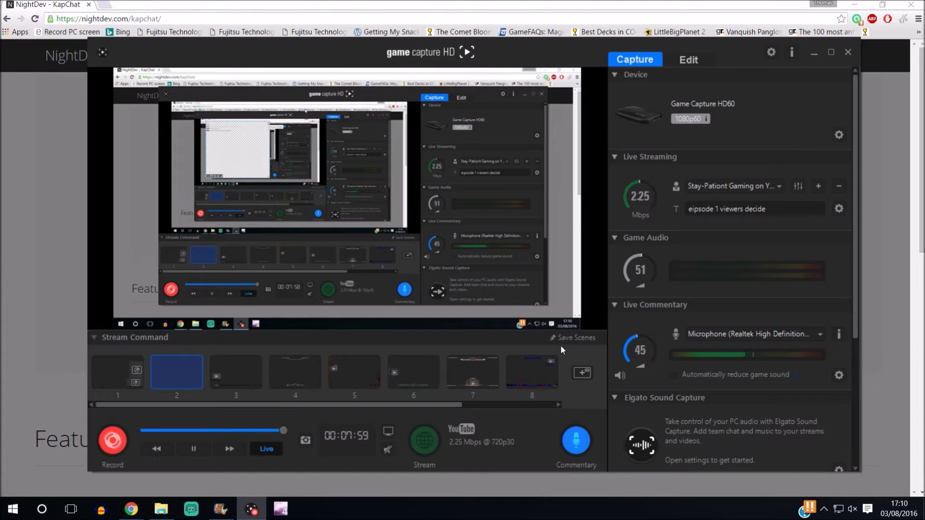
- Start a new web page overlay for scene 2 with a custom resolution of width 400 and height 500
left_click(580, 372)
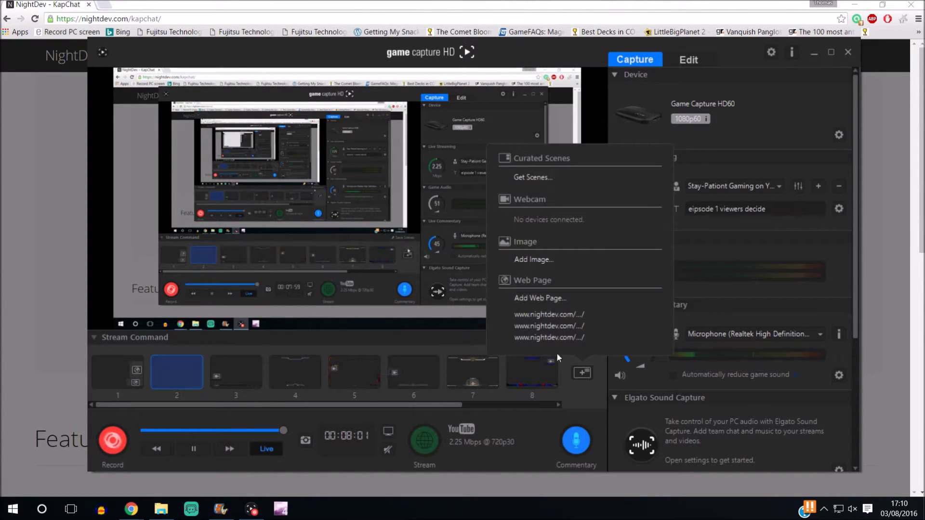
left_click(538, 299)
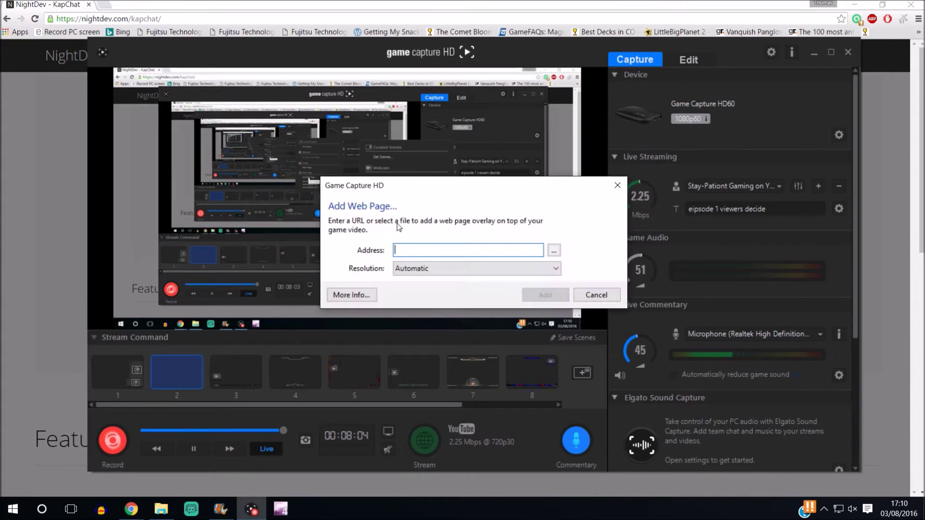
left_click(556, 268)
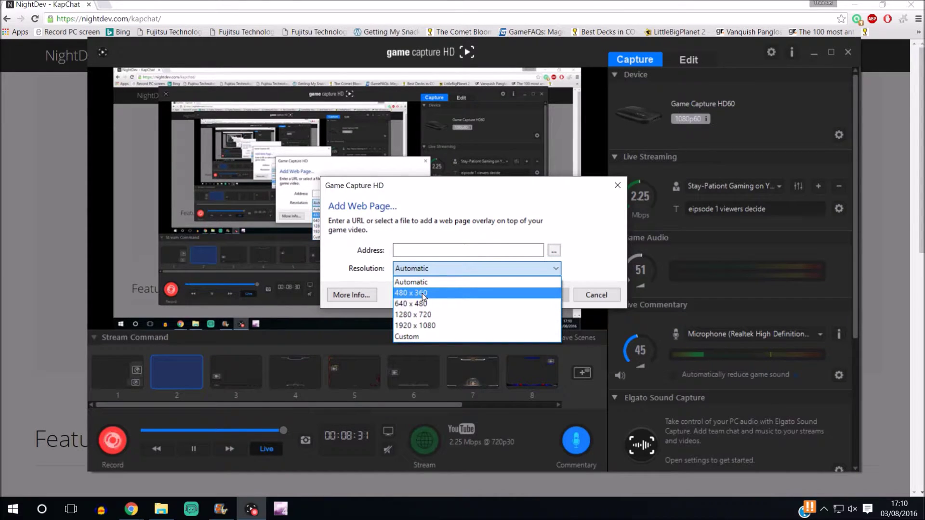
left_click(424, 337)
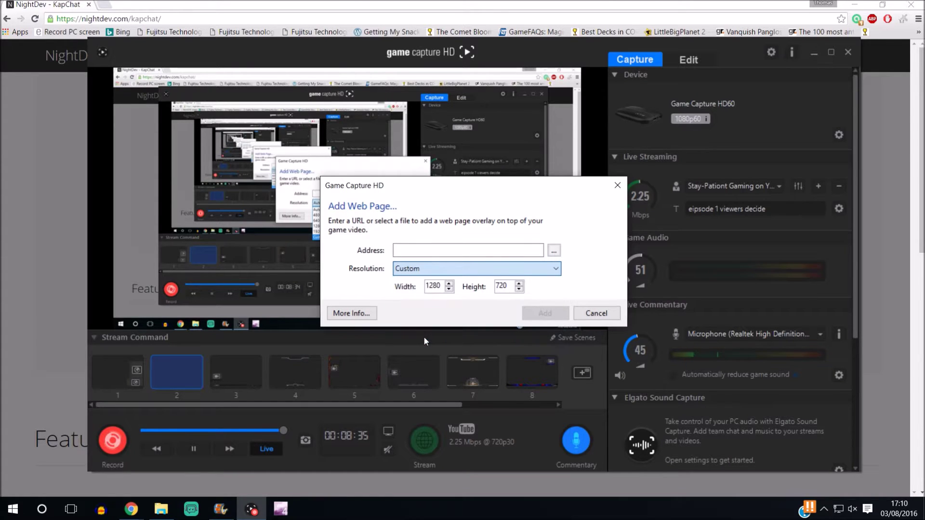
double_click(433, 286)
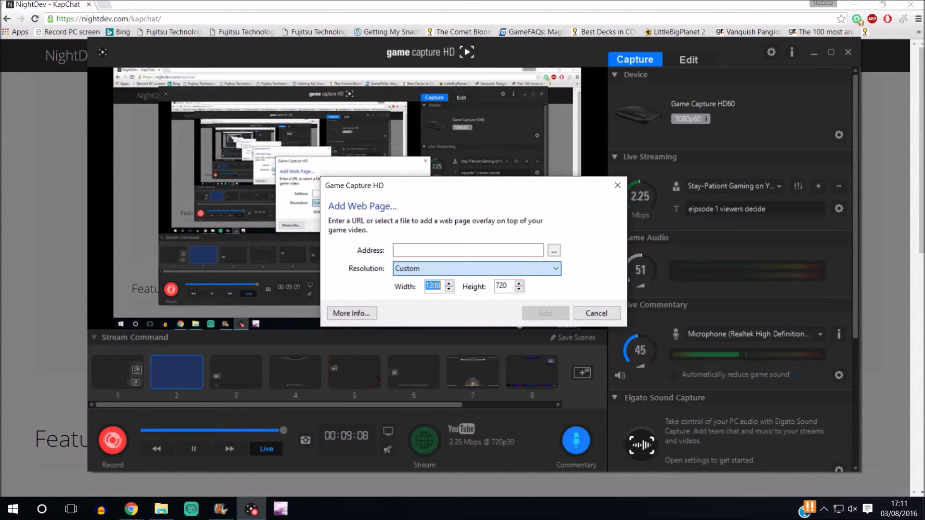
type("400")
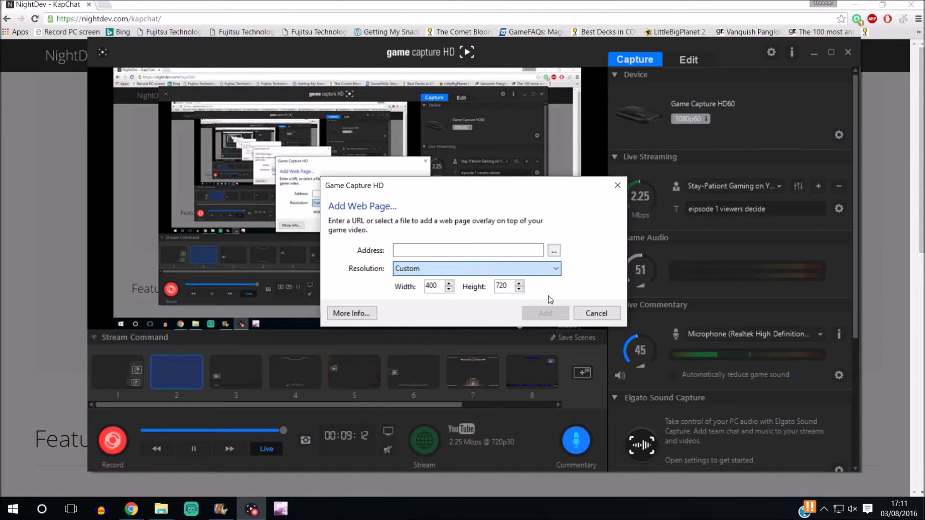
double_click(512, 287)
type("5")
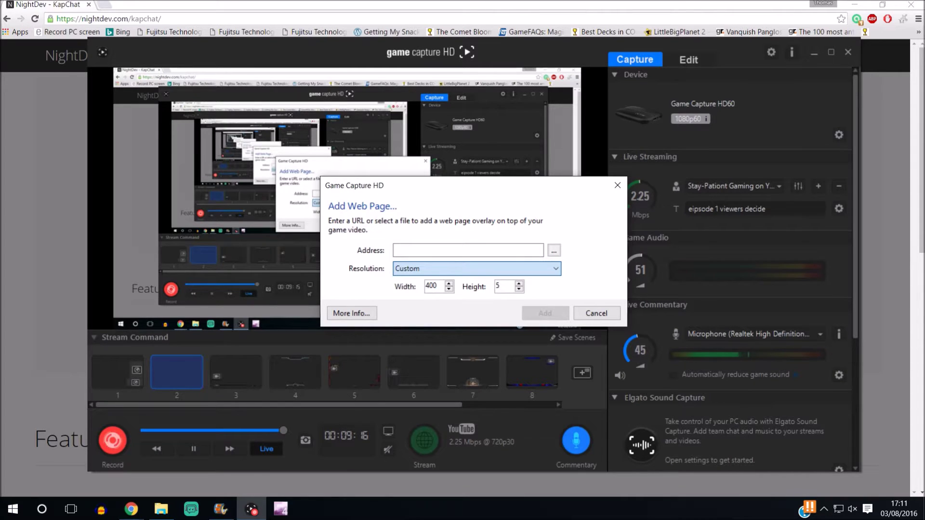
type("00")
- Paste the copied KapChat URL as the web page address and add the overlay to scene 2
left_click(491, 250)
right_click(494, 248)
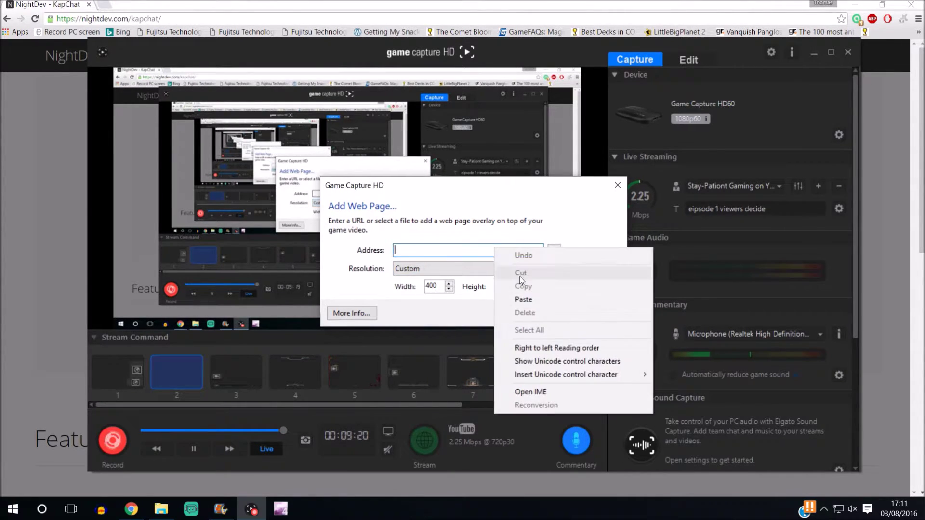
left_click(536, 301)
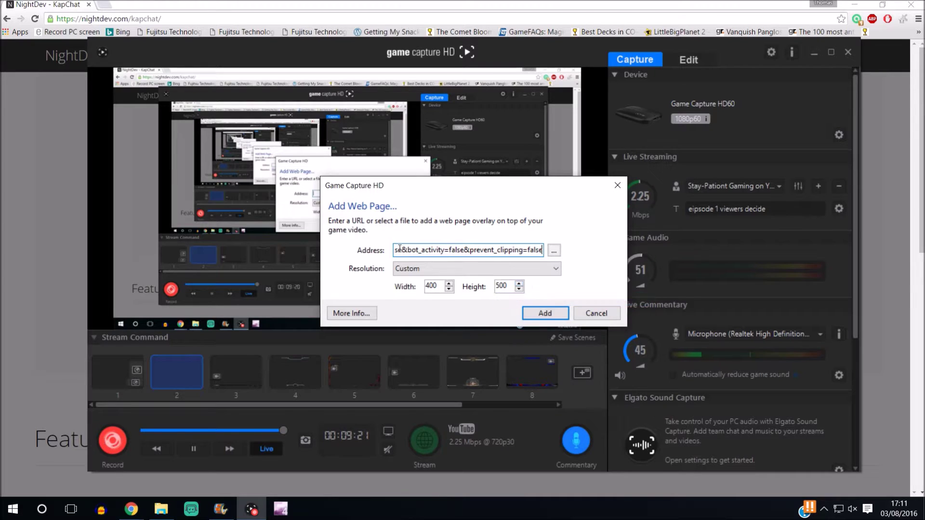
left_click(537, 313)
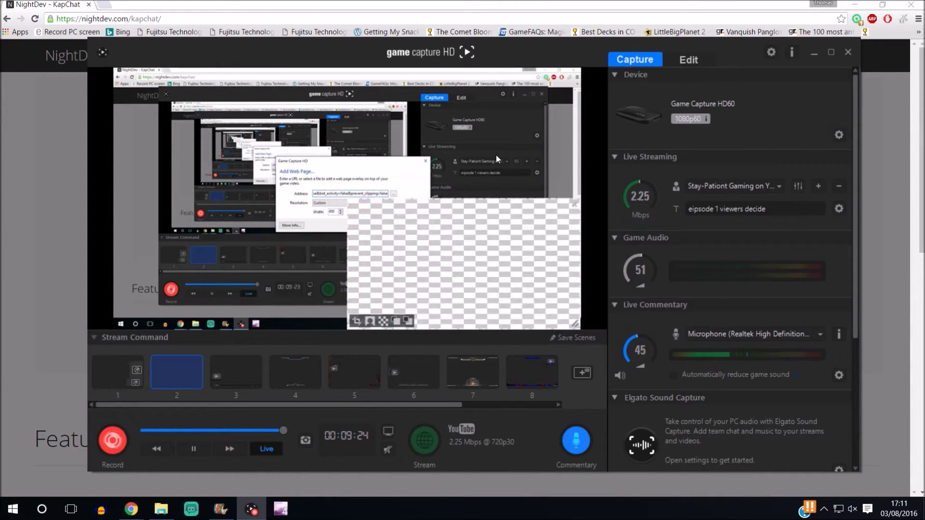
- Reshape the chat overlay into an upright rectangle, move it to the preview's upper-left corner, and scale it to a small size there
left_click_drag(550, 316, 396, 288)
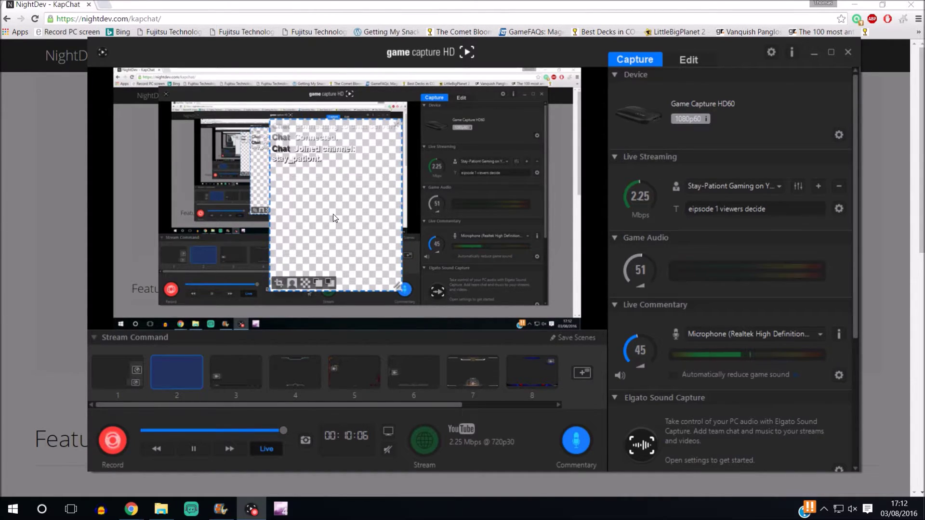
left_click_drag(290, 198, 134, 146)
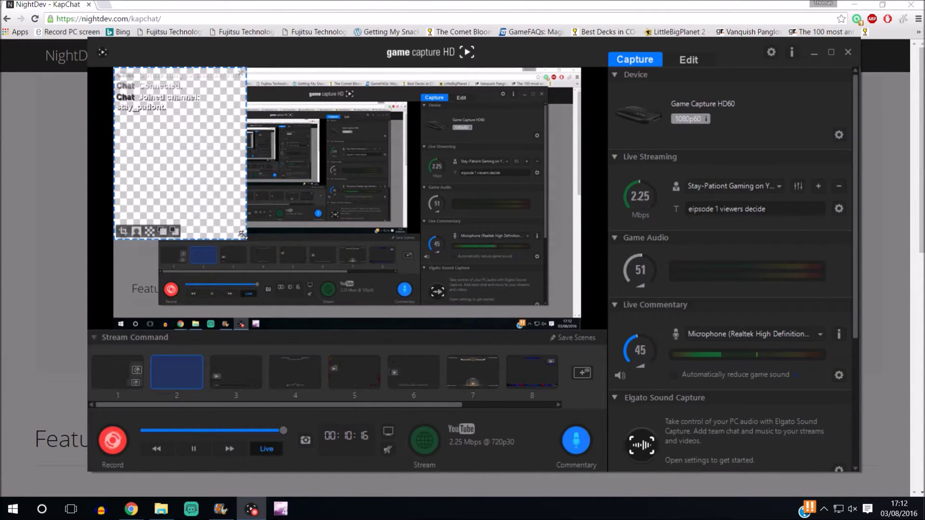
left_click_drag(242, 235, 280, 279)
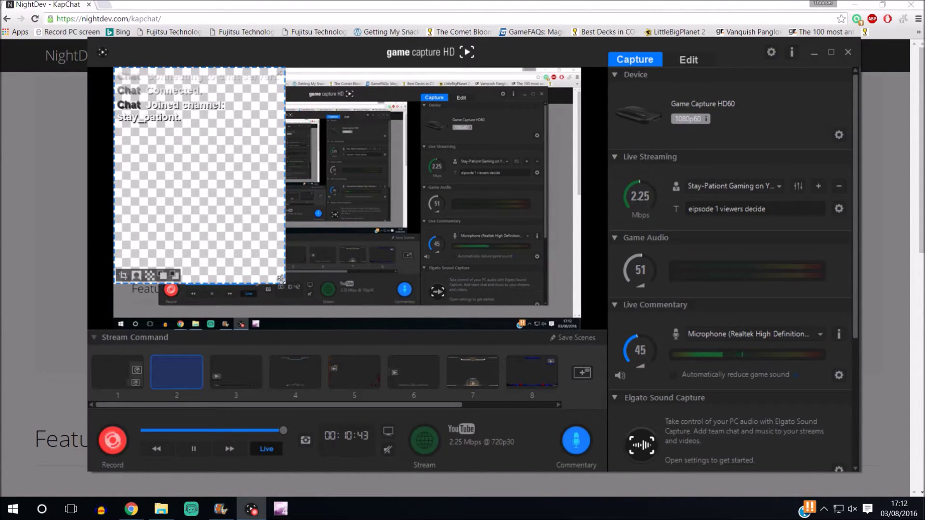
left_click_drag(281, 278, 326, 329)
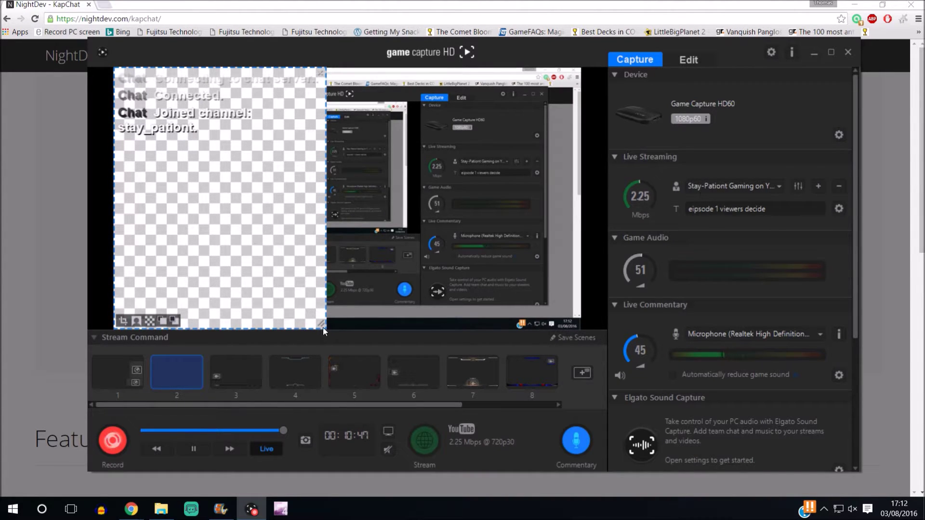
left_click_drag(321, 325, 230, 217)
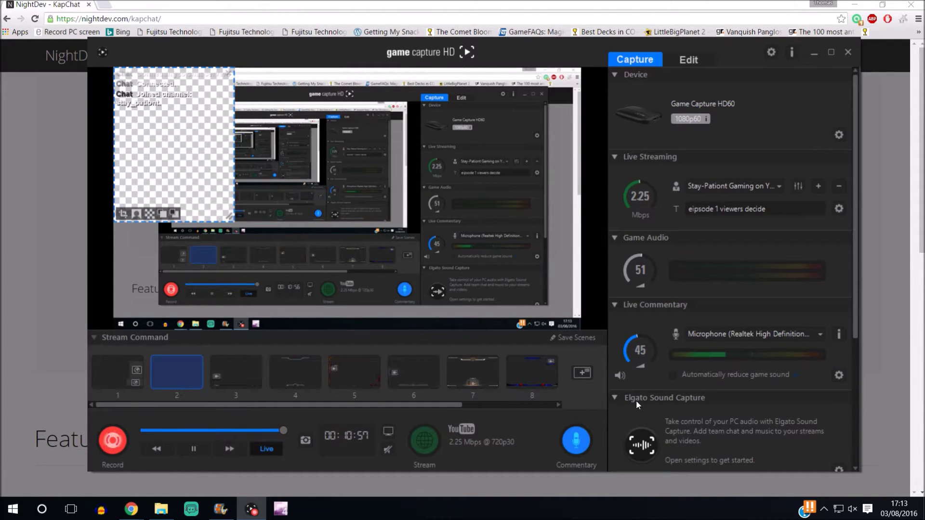
- Start a second web page overlay for scene 2 and paste the copied KapChat URL as its address
left_click(582, 374)
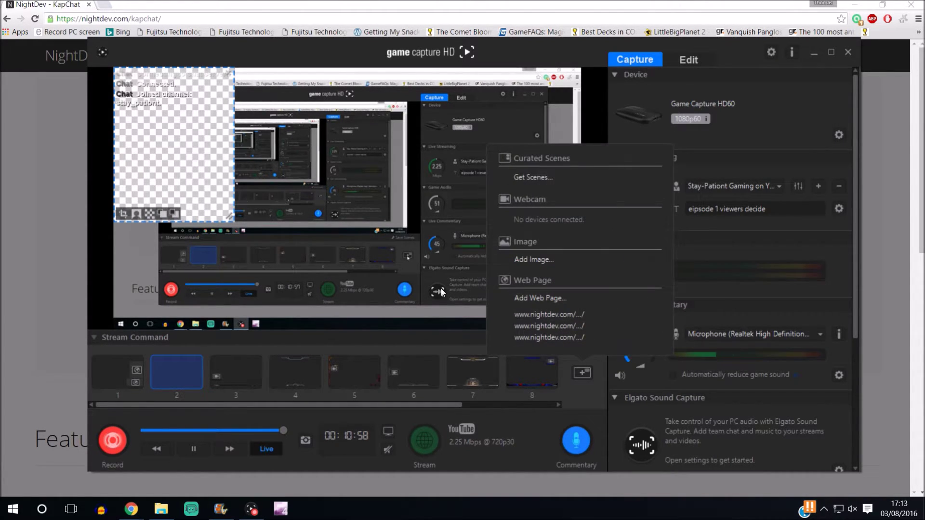
left_click(534, 299)
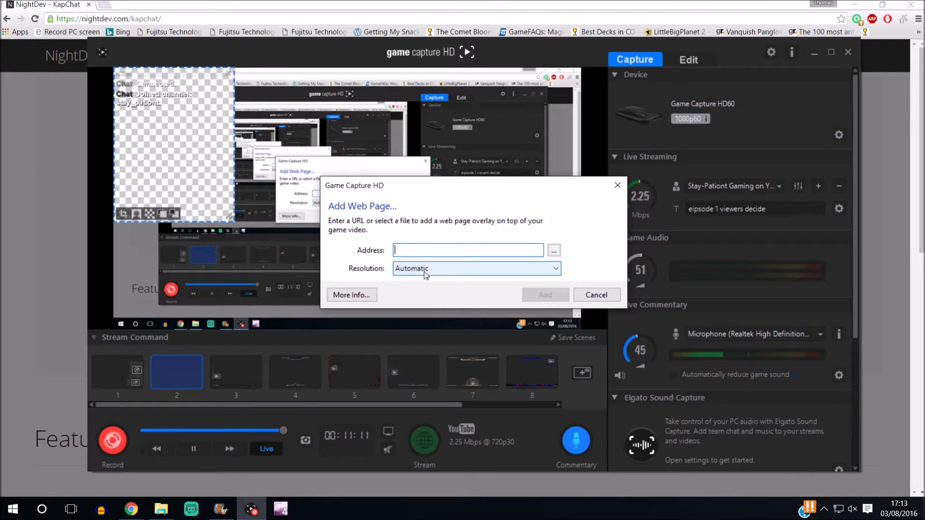
right_click(417, 248)
left_click(451, 304)
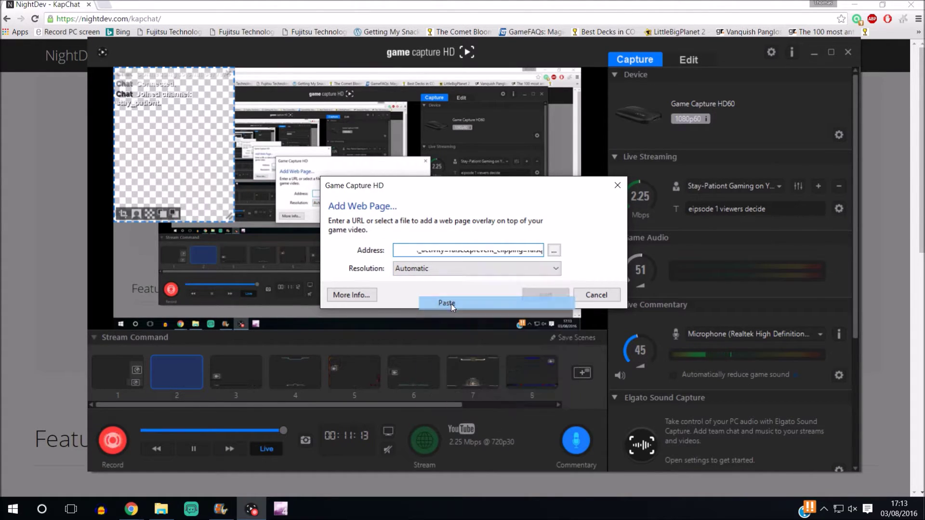
- Set the second overlay's resolution to Custom with width 100 and height 600, and add it to the scene
left_click(412, 268)
left_click(420, 333)
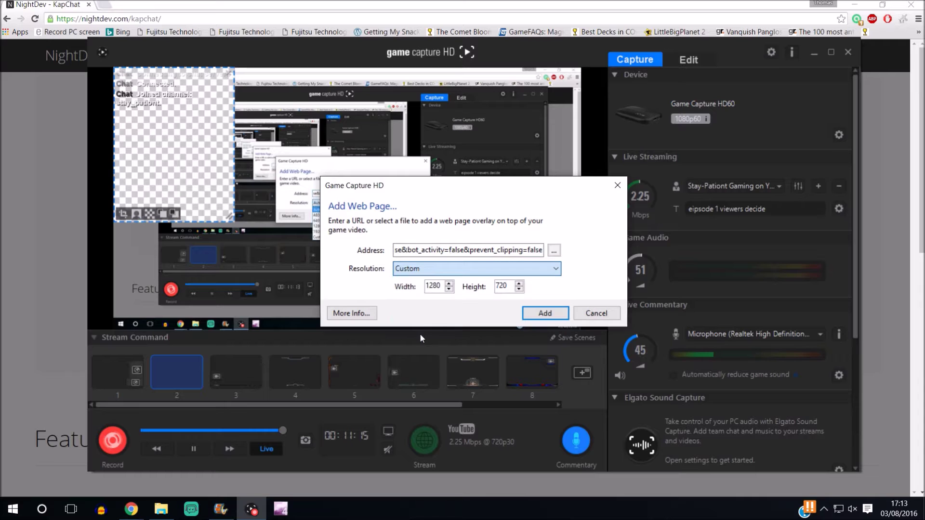
double_click(437, 285)
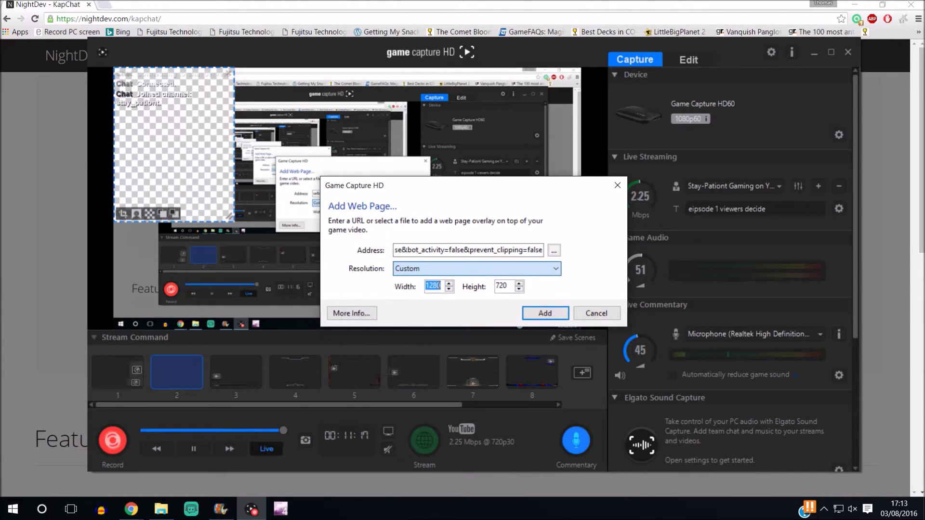
type("100")
double_click(503, 285)
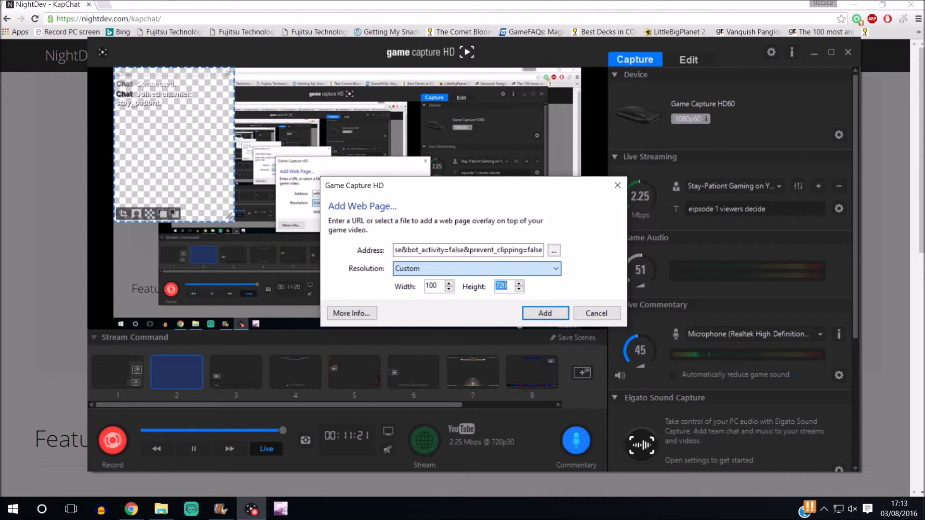
type("600")
key("Return")
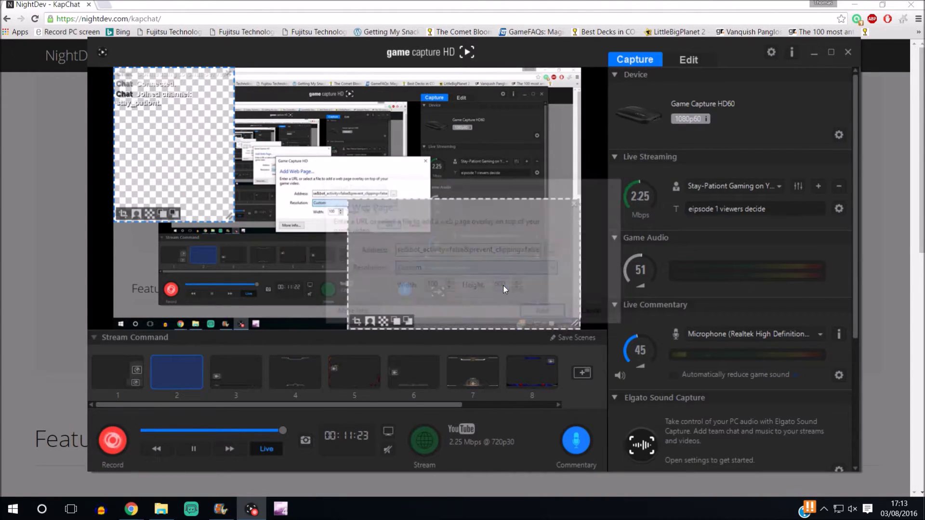
- Reshape the second chat overlay into a tall narrow strip and place it in the preview's lower-left corner
left_click_drag(518, 291, 446, 227)
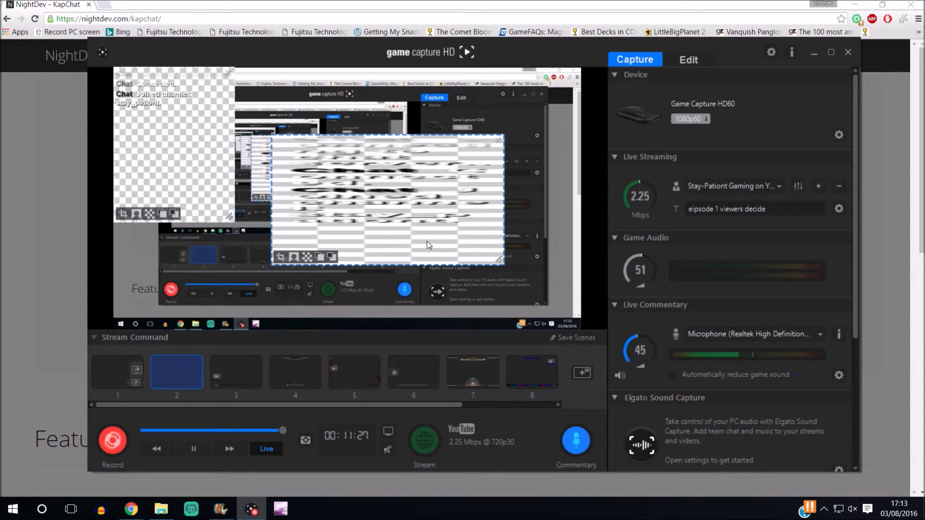
left_click_drag(500, 262, 335, 327)
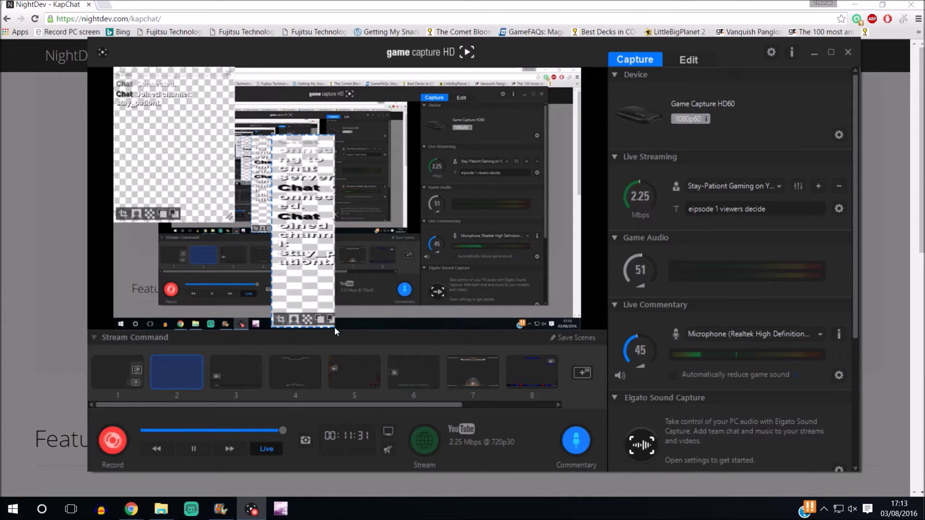
left_click_drag(315, 146, 157, 147)
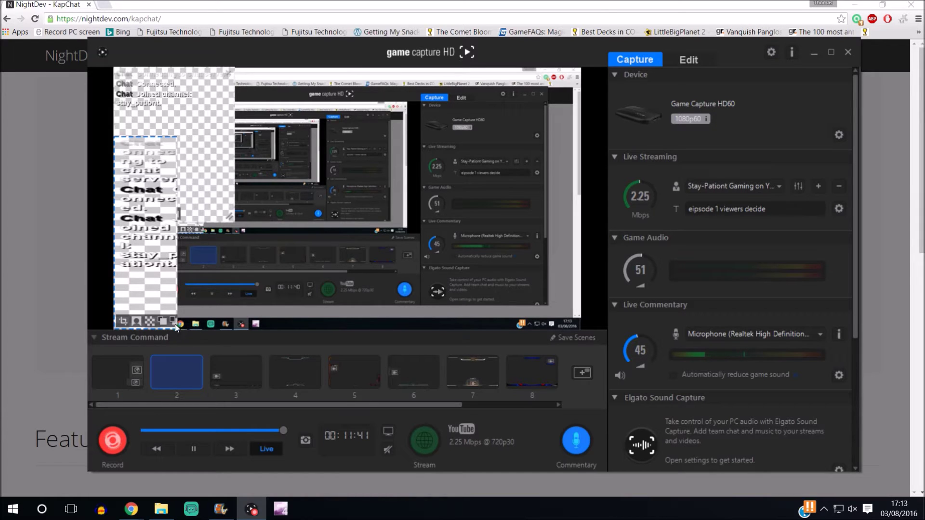
- Start a third web page overlay for scene 2 using the copied KapChat URL as its address
left_click(582, 373)
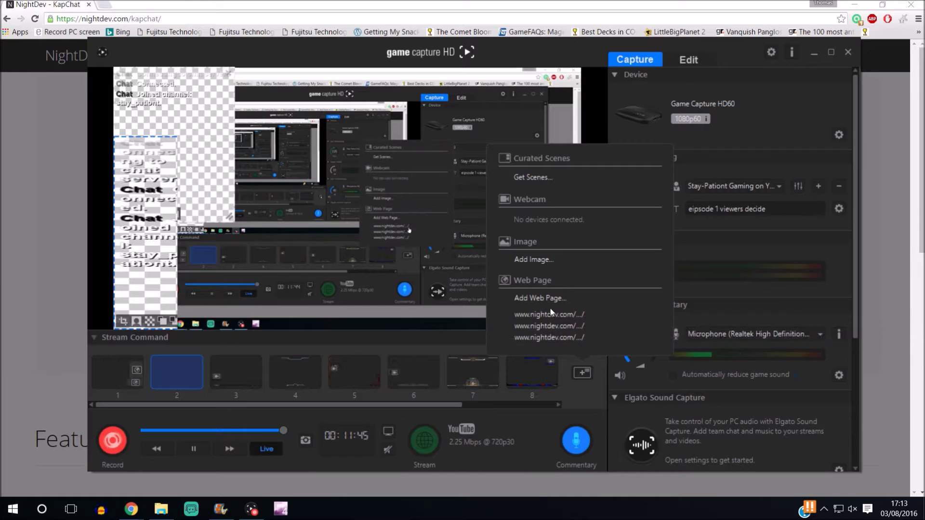
left_click(538, 299)
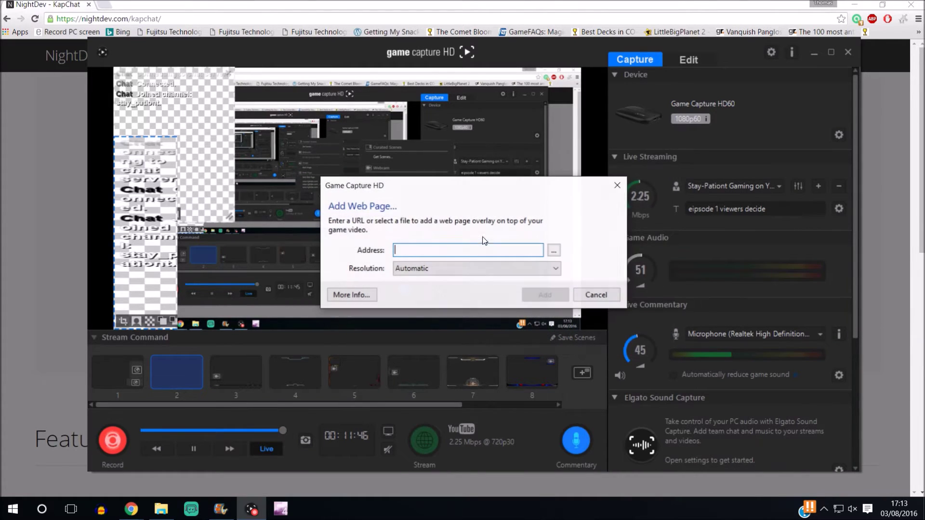
right_click(420, 250)
left_click(455, 298)
- Set the third overlay's resolution to Custom with width 200 and height 800
left_click(443, 267)
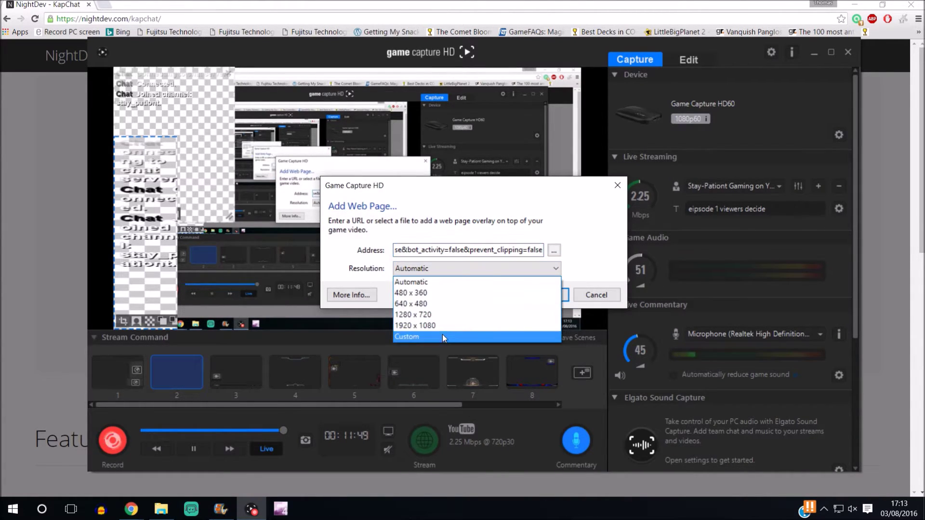
left_click(442, 337)
double_click(437, 286)
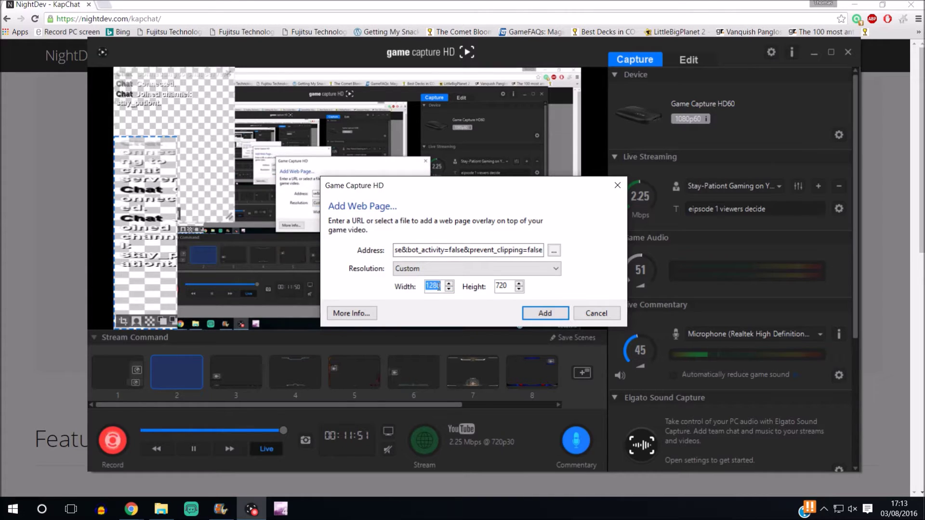
type("200")
double_click(505, 287)
type("8")
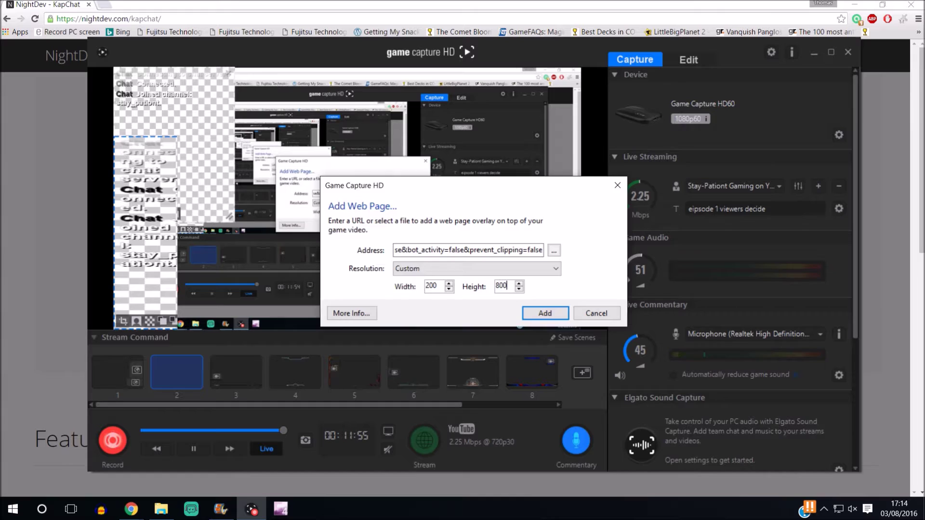
- Add the third overlay with a height of 800 to scene 2 and reshape it into a tall strip spanning the preview's height
type("00")
key("Return")
left_click_drag(491, 309, 396, 152)
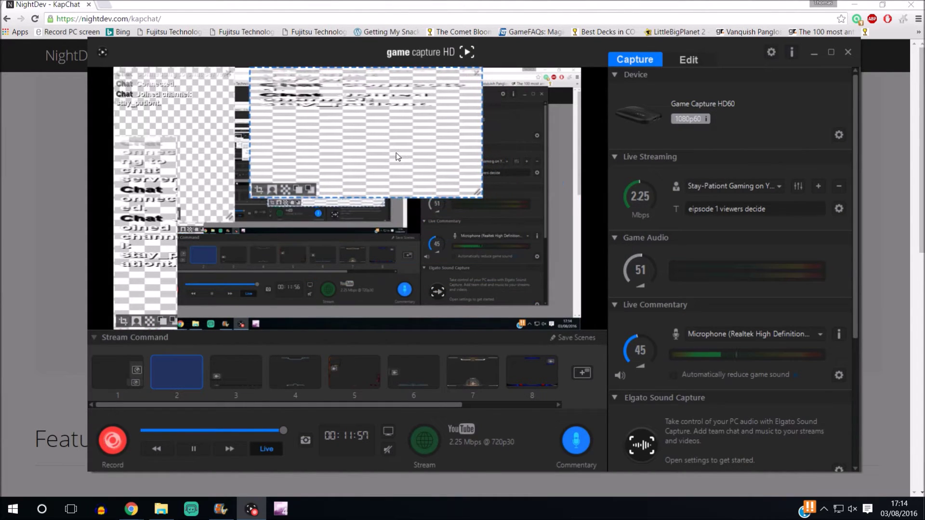
left_click_drag(479, 194, 346, 325)
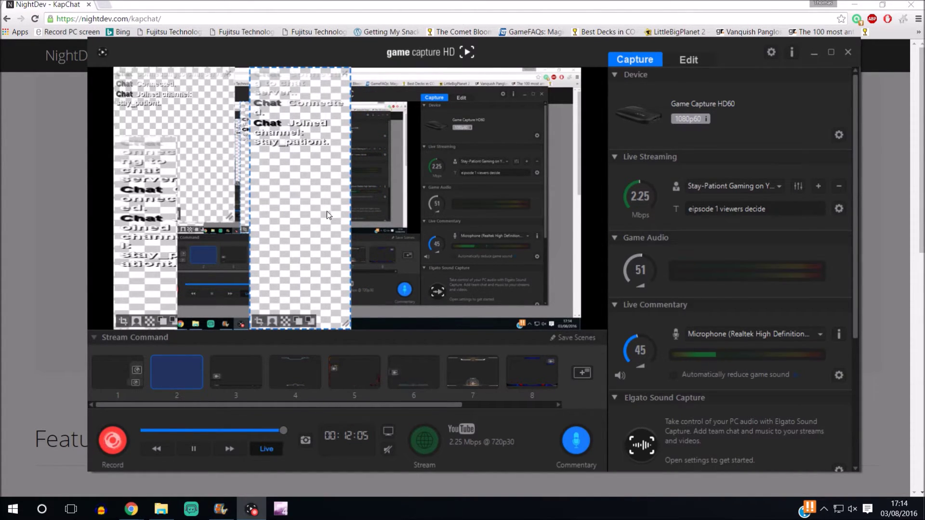
- Narrow the third chat overlay a little further and remove it from scene 2
left_click_drag(327, 215, 353, 214)
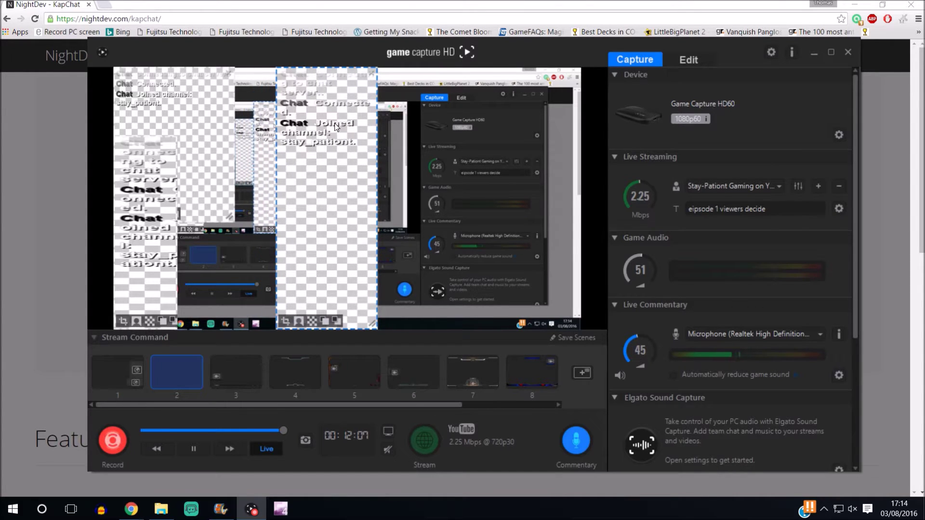
left_click_drag(373, 323, 349, 316)
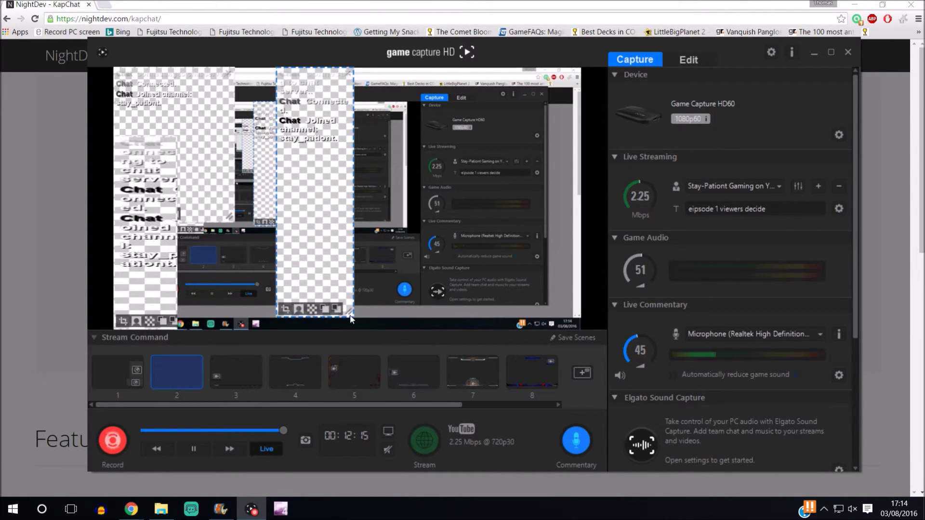
left_click(347, 73)
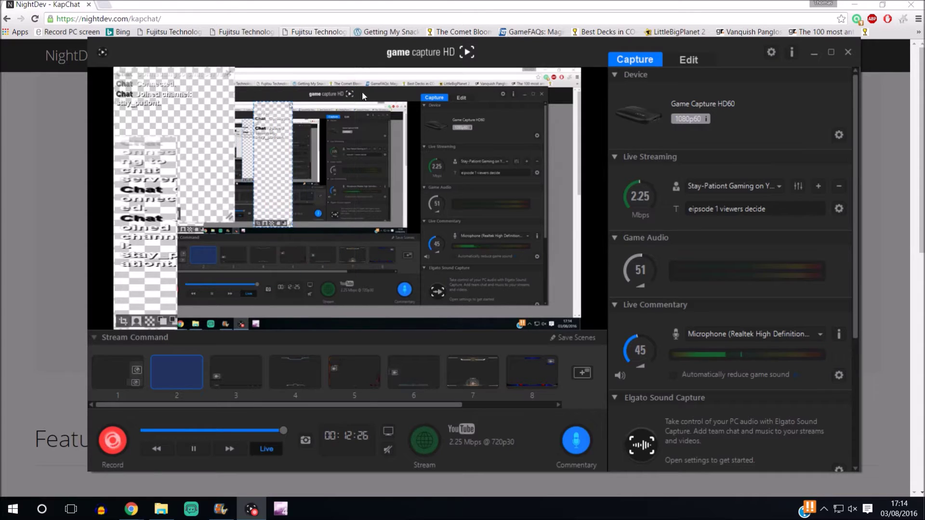
- Start a replacement web page overlay for scene 2 using the copied KapChat URL as its address
left_click(582, 373)
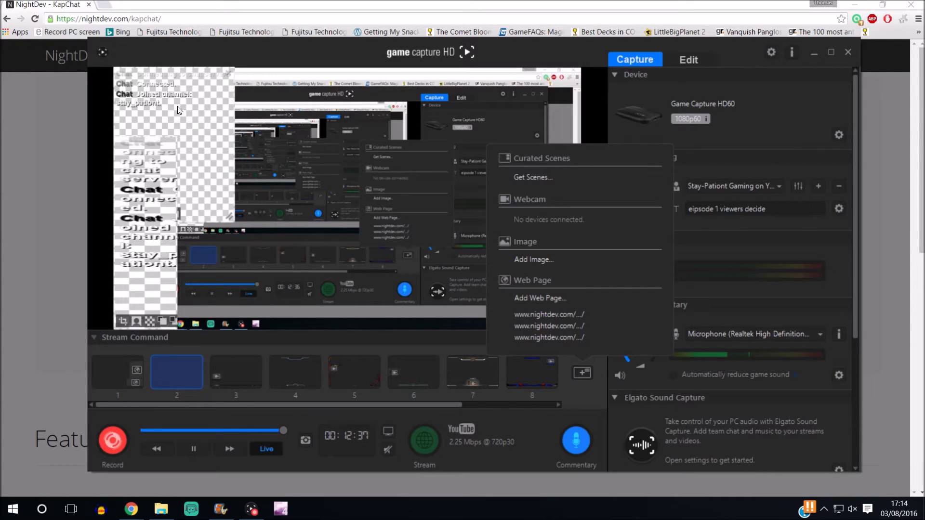
left_click(542, 299)
right_click(428, 250)
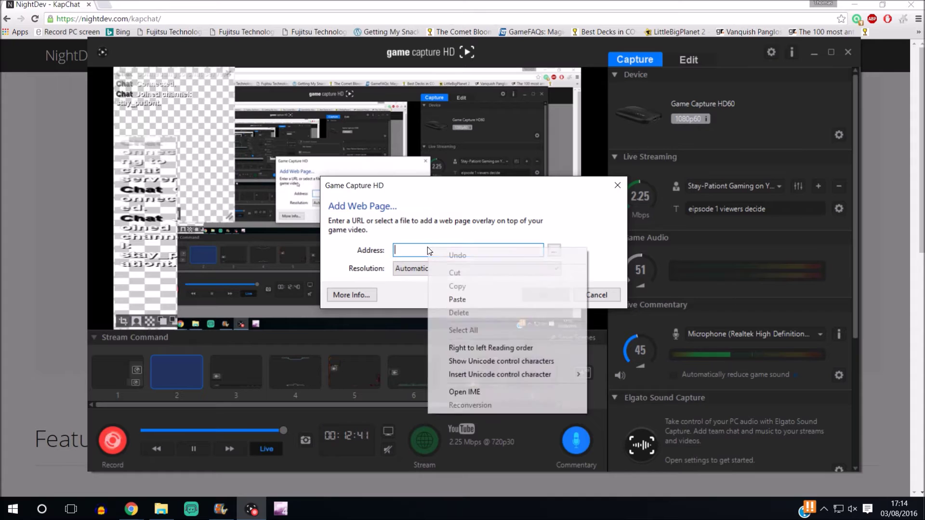
left_click(454, 300)
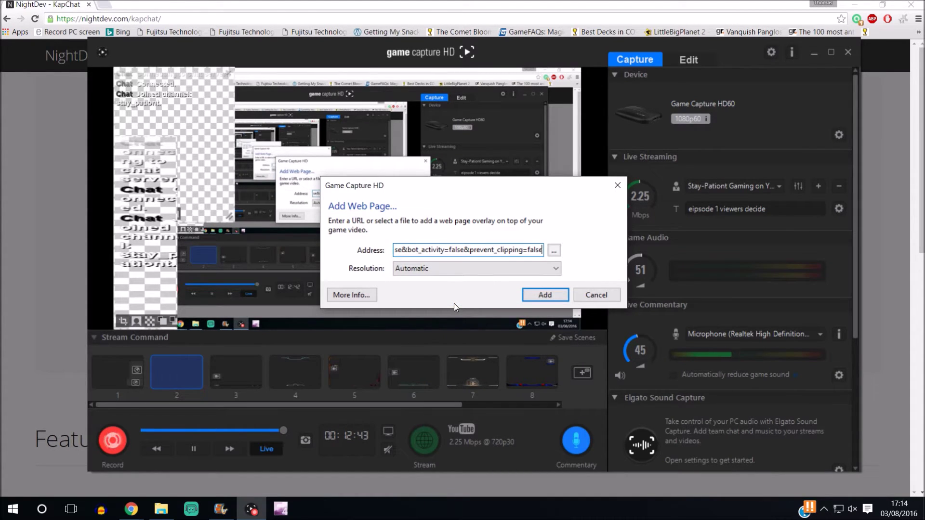
- Set the replacement overlay's resolution to Custom with width 600 and height 750, and add it to the scene
left_click(446, 273)
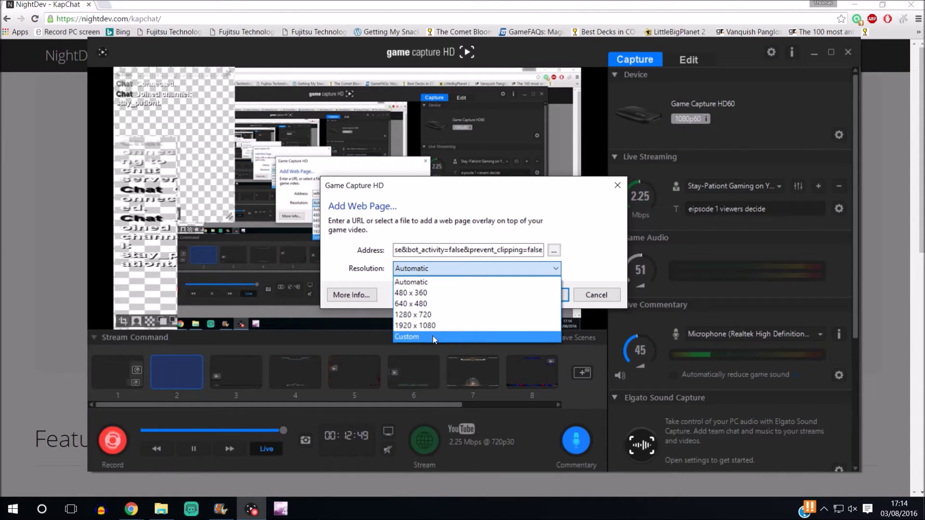
left_click(432, 336)
double_click(438, 285)
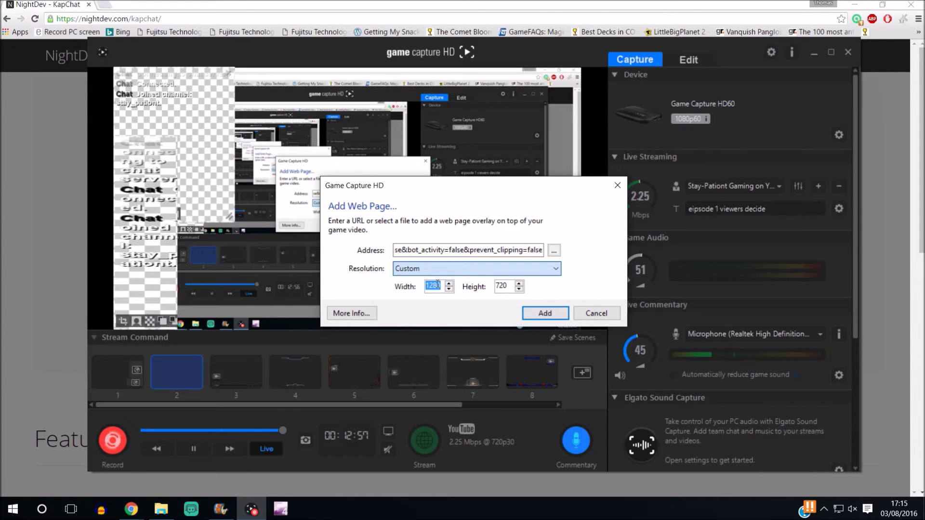
type("600")
left_click(505, 284)
type("750")
left_click(545, 313)
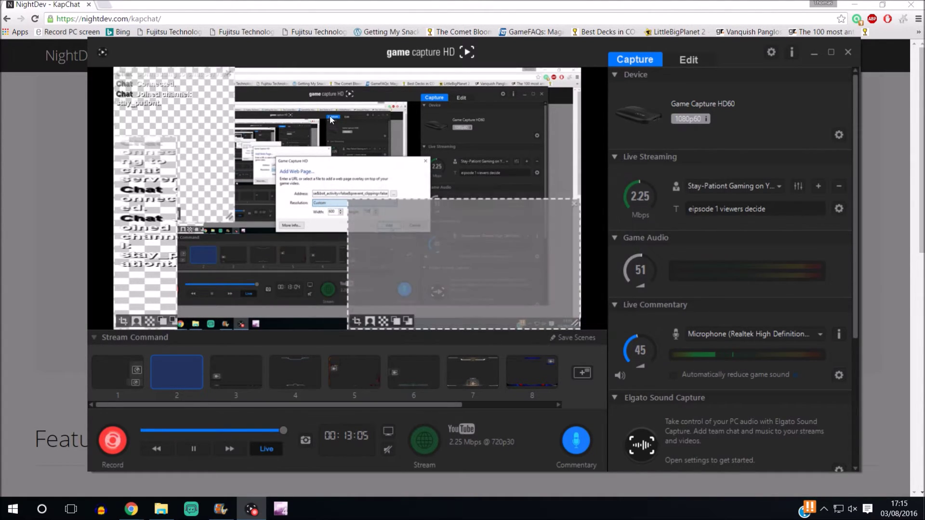
- Resize the 600 by 750 overlay to match the first chat overlay and place it directly beside that one along the preview's upper edge
left_click_drag(394, 213, 291, 81)
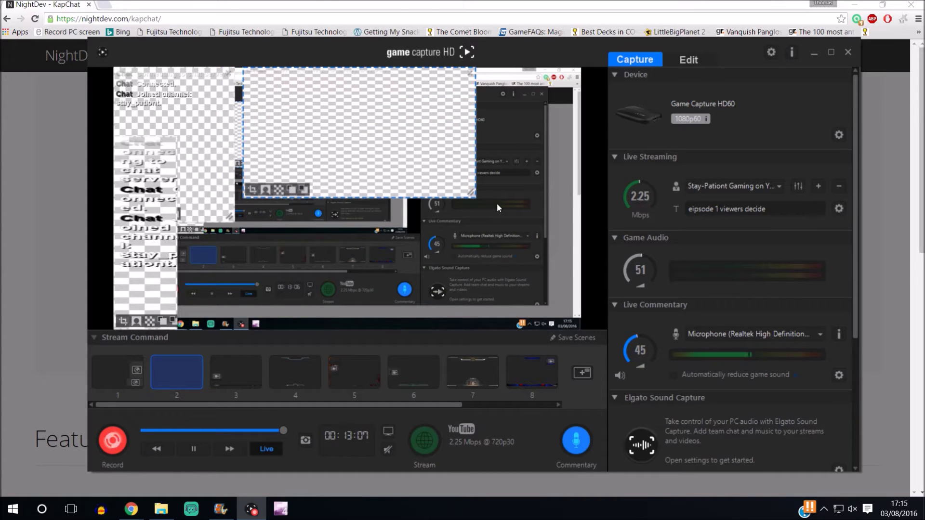
left_click_drag(471, 194, 342, 217)
left_click_drag(296, 163, 169, 131)
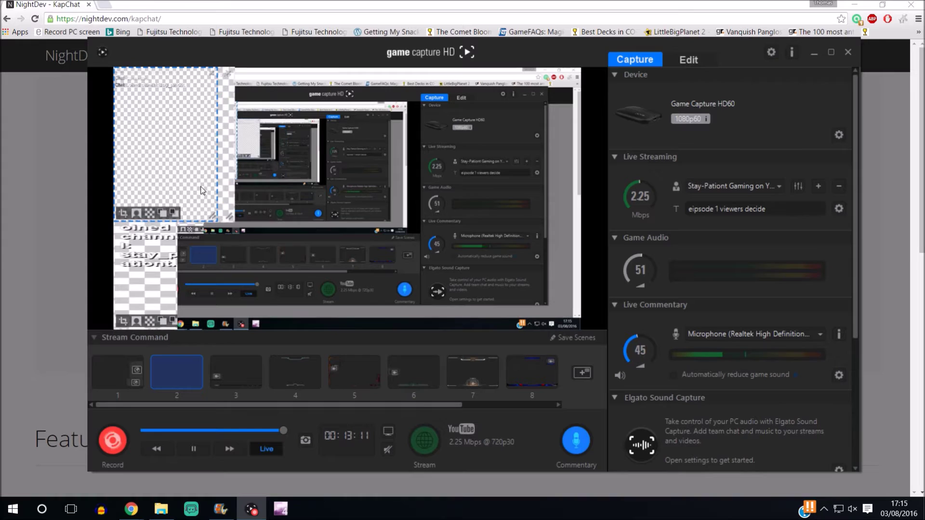
mouse_move(212, 218)
left_mouse_down()
mouse_move(244, 218)
mouse_move(229, 217)
left_mouse_up()
left_click_drag(194, 168, 316, 151)
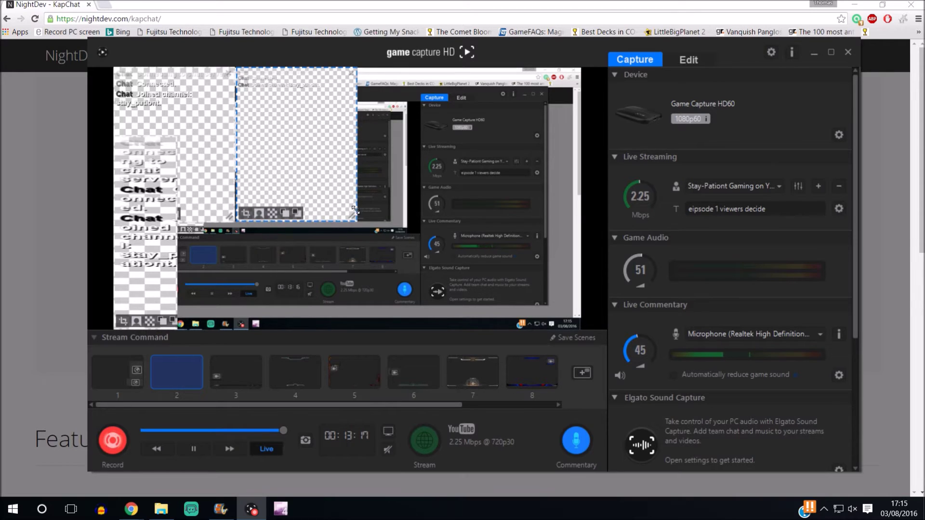
left_click_drag(355, 220, 354, 217)
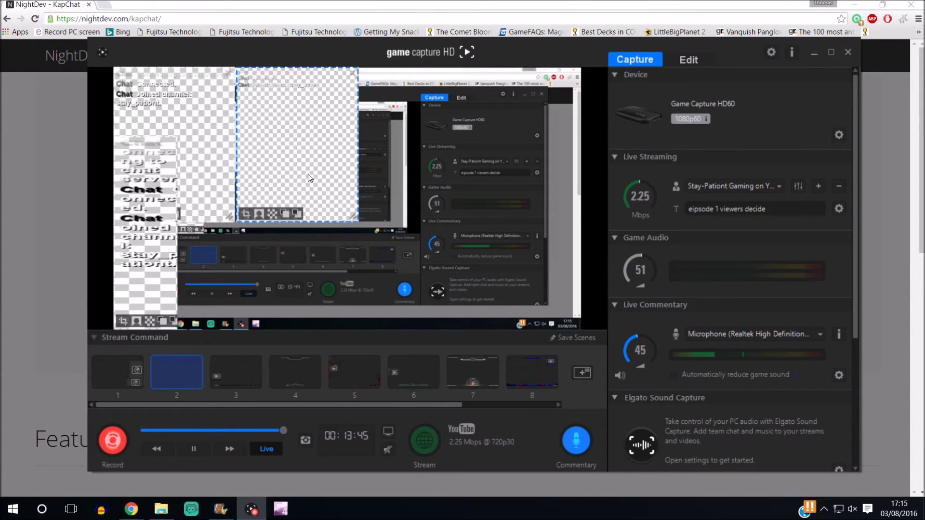
- Add another web page overlay to scene 2 with the copied KapChat URL, keeping its resolution on Automatic
left_click(582, 372)
left_click(543, 293)
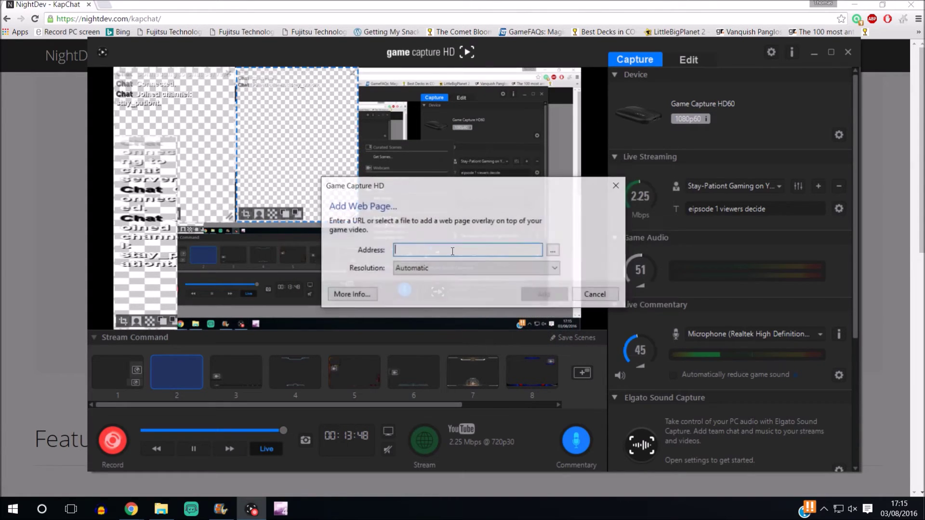
right_click(401, 250)
left_click(437, 303)
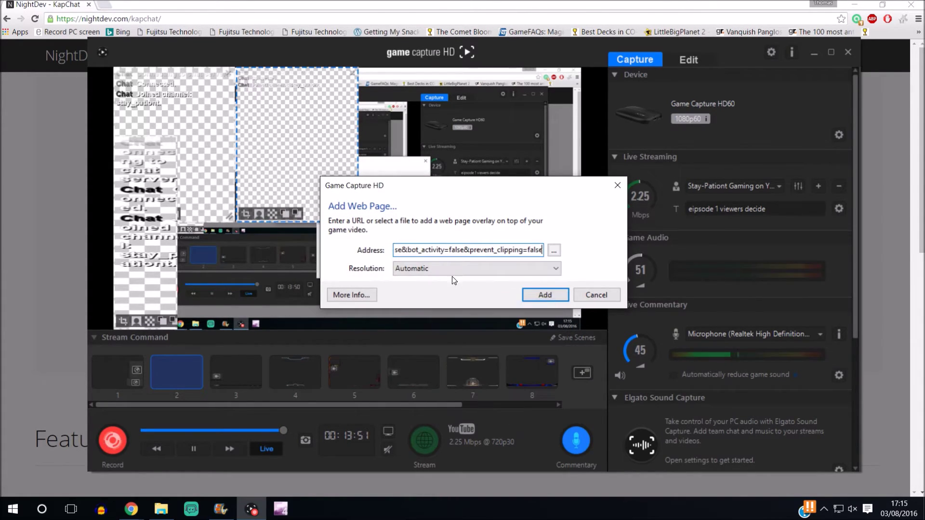
left_click(545, 295)
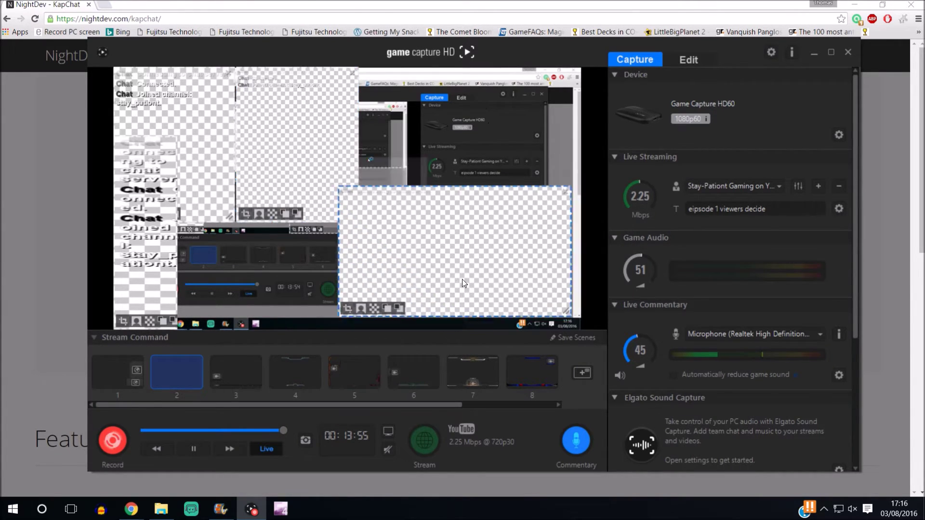
- Shrink the Automatic-resolution overlay to a small box near the preview's center and remove it from the scene
left_click_drag(462, 283, 422, 202)
left_click_drag(534, 246, 388, 183)
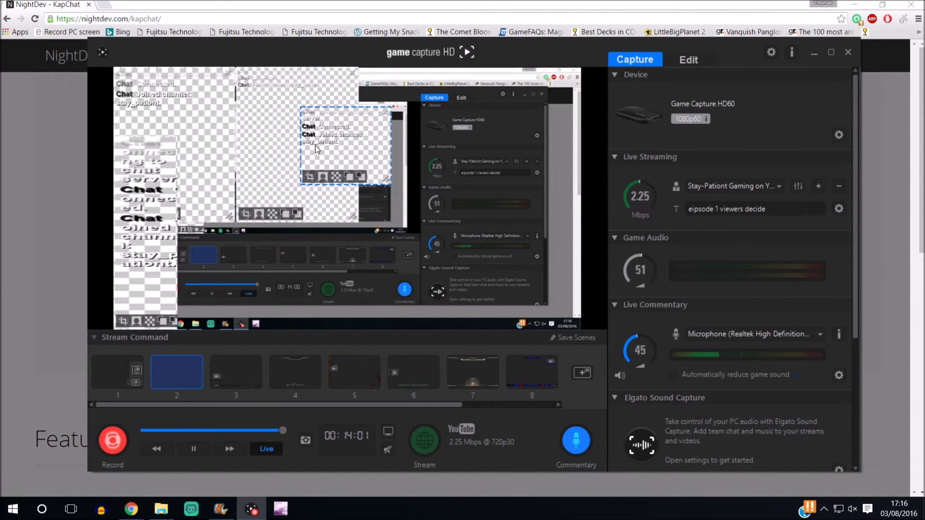
left_click(386, 114)
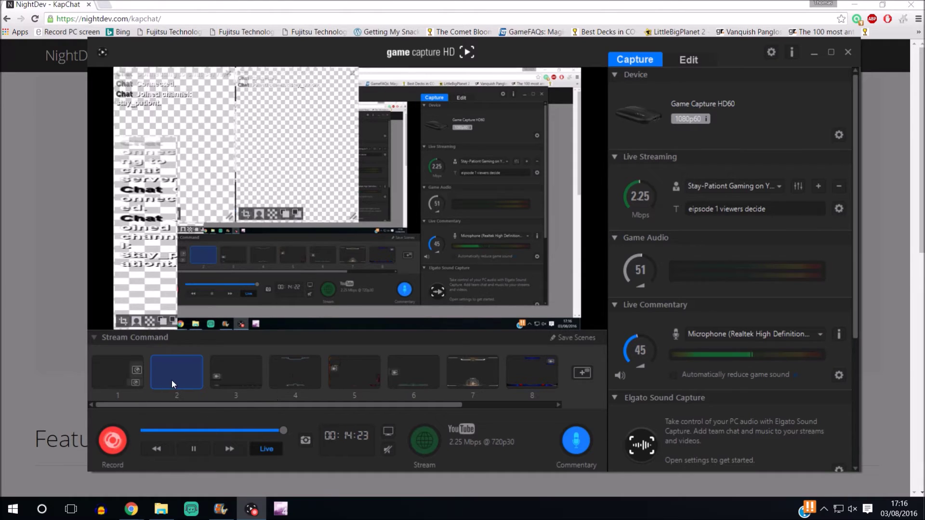
- Switch to scene 1 without saving the changes made to scene 2
left_click(120, 371)
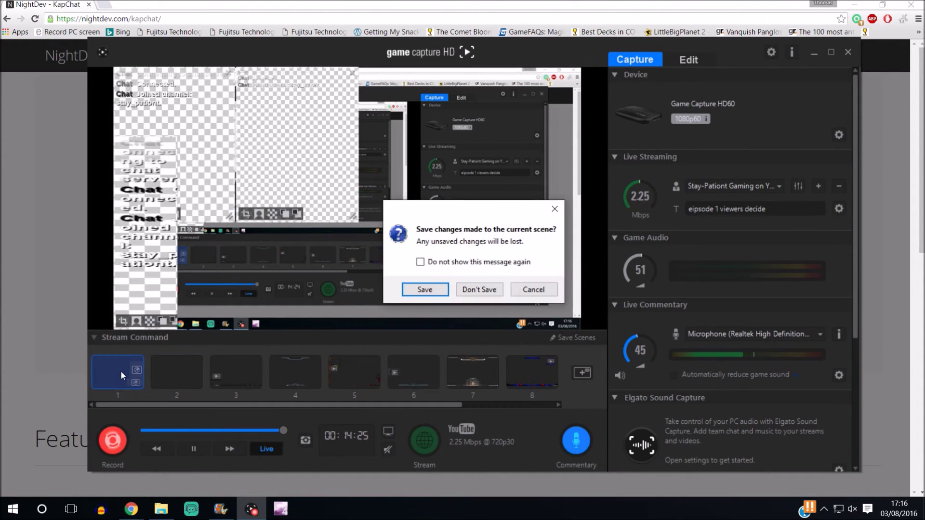
left_click(472, 289)
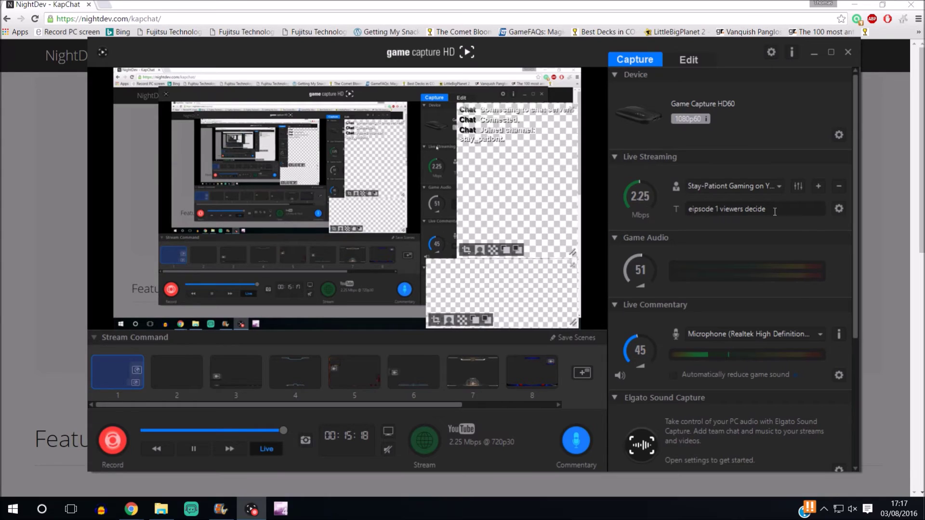
- Open the live streaming settings and examine the Enable Stream Copy option
left_click(838, 210)
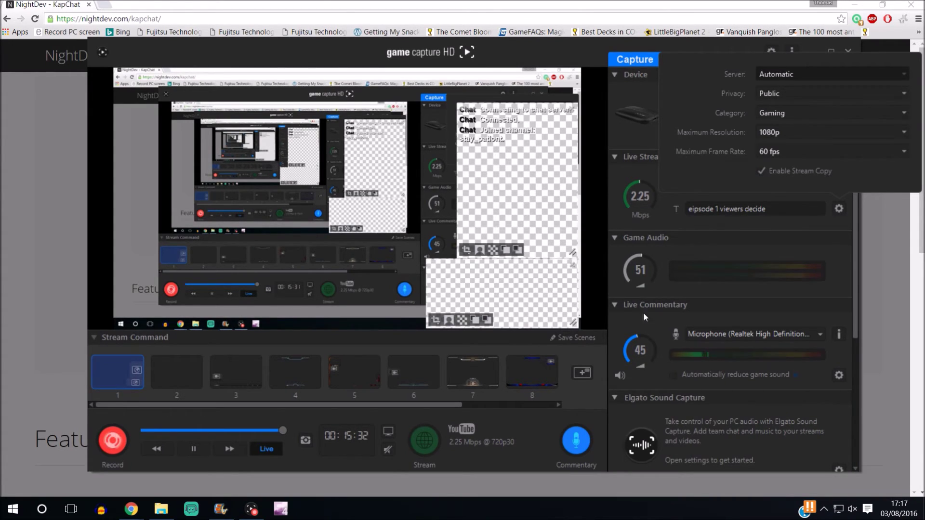
left_click(760, 168)
left_click(645, 140)
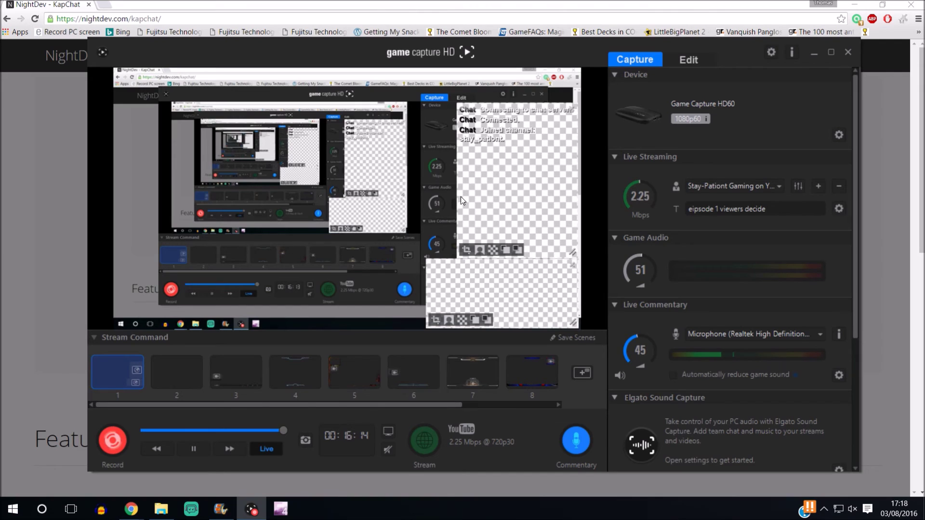
left_click(839, 208)
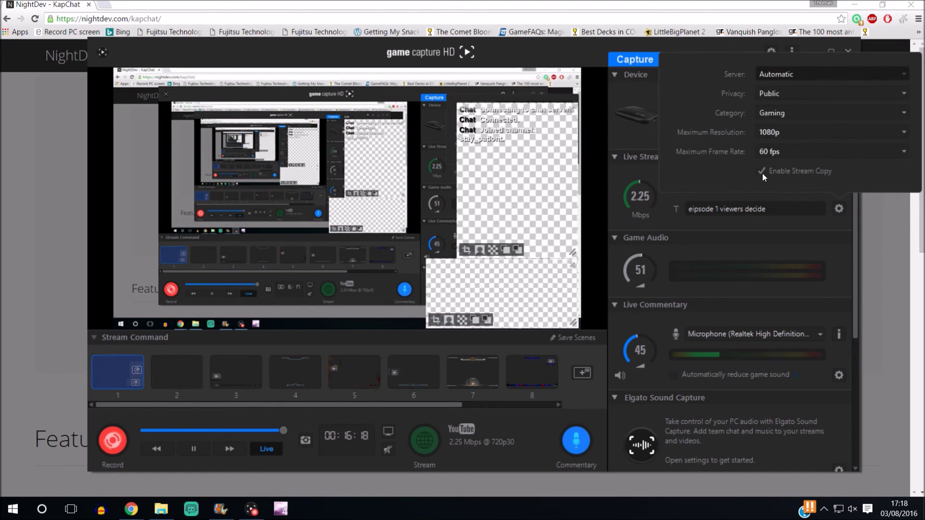